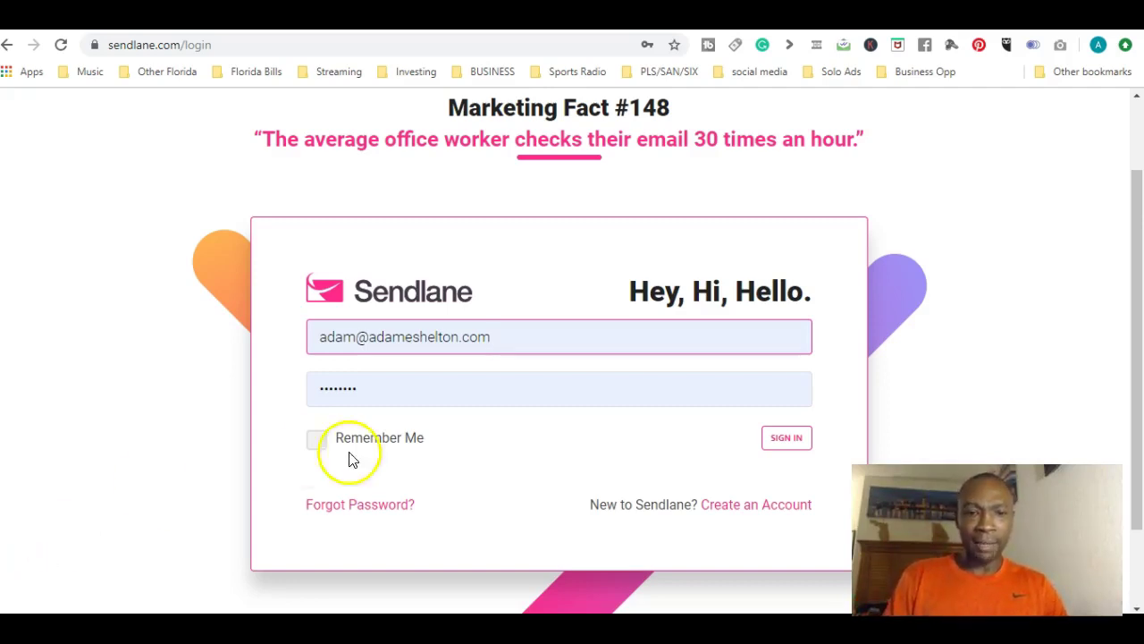
Sign in to the Sendlane account with the prefilled credentials.
left_click(775, 438)
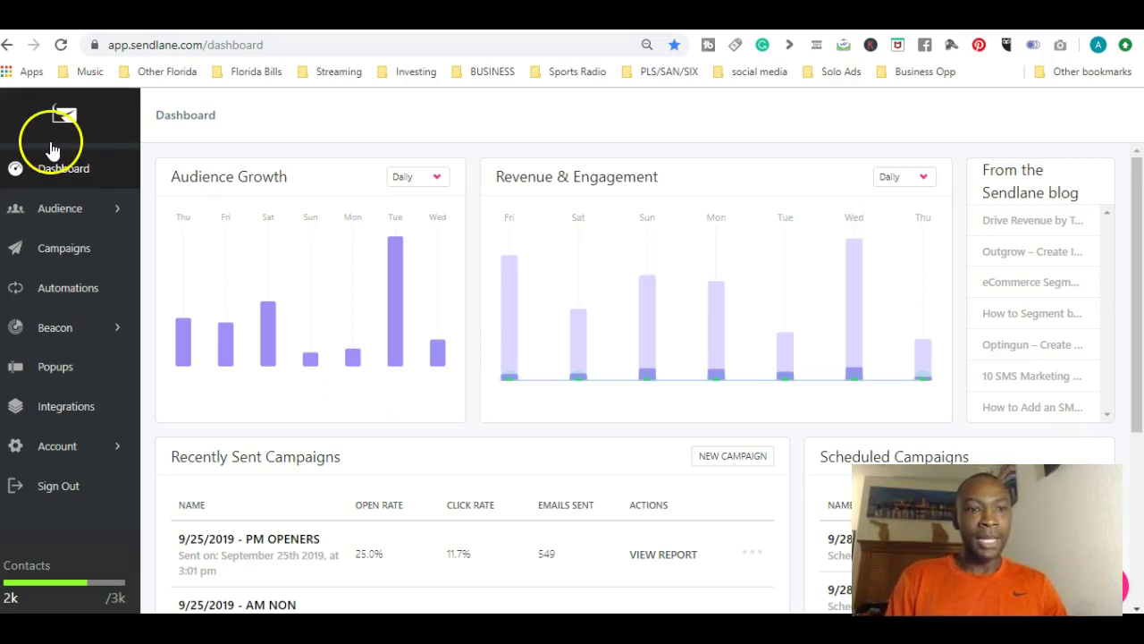
left_click(78, 456)
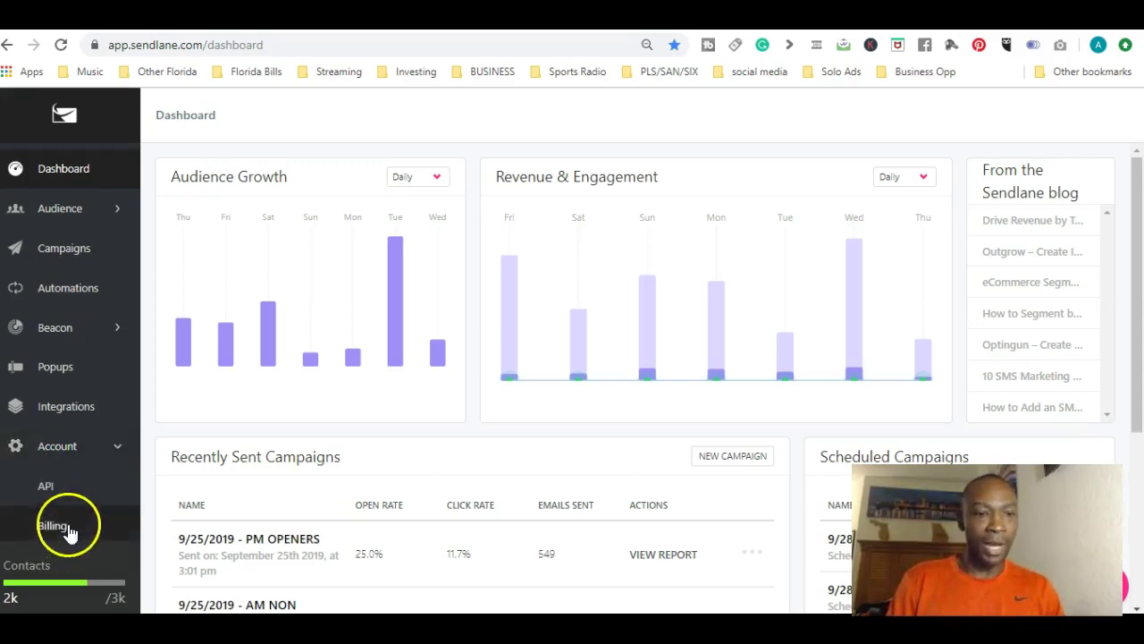
scroll(67, 456, "down", 1)
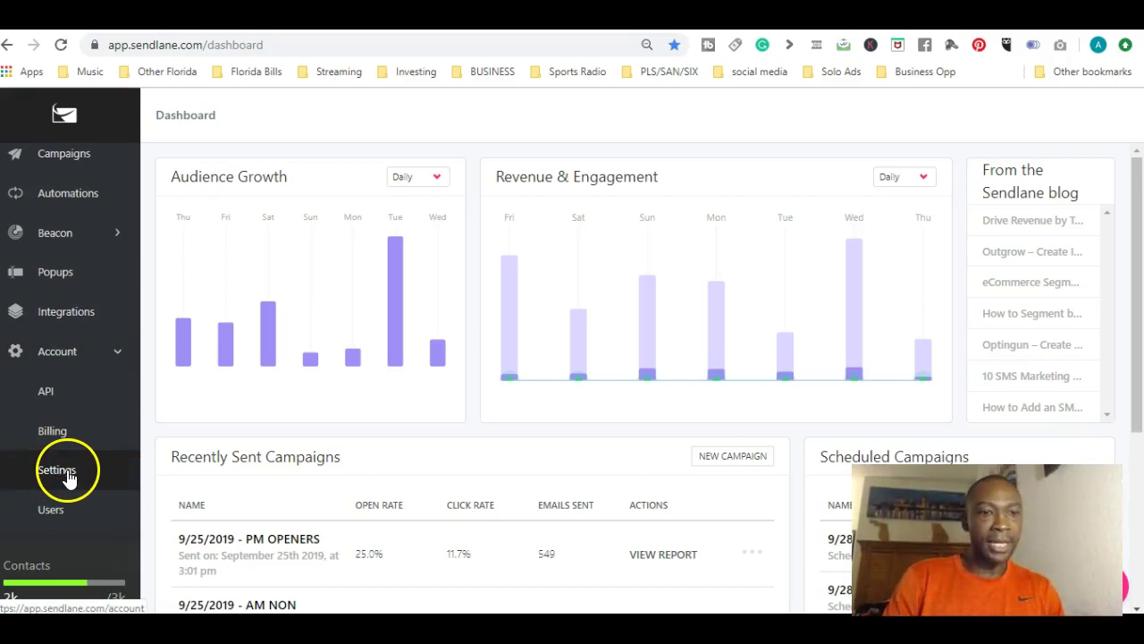
scroll(71, 469, "up", 1)
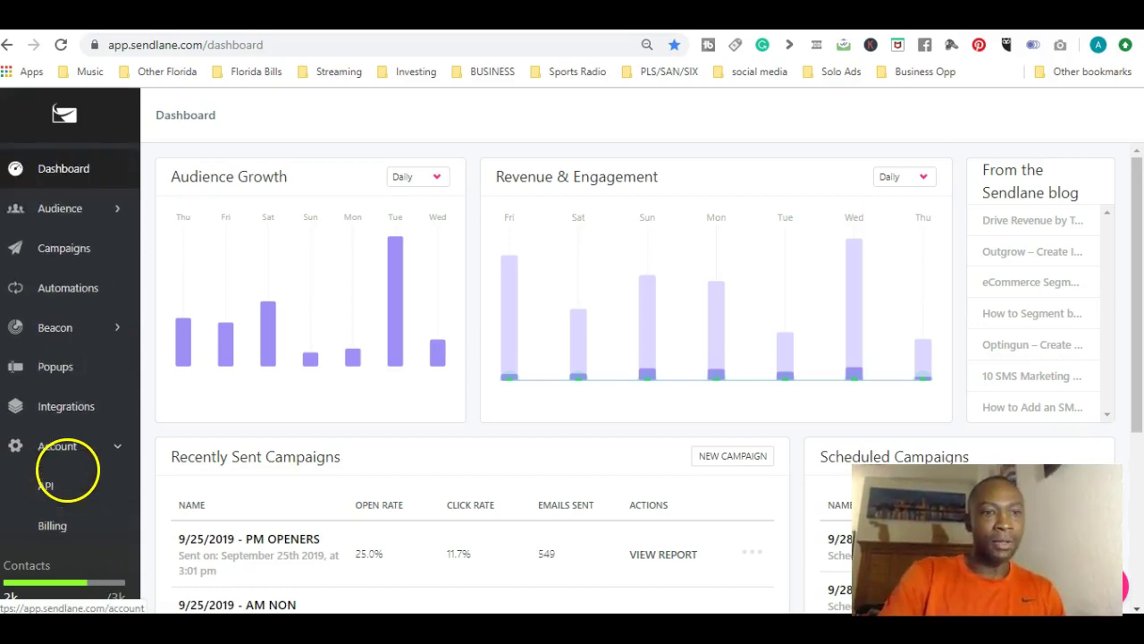
left_click(78, 208)
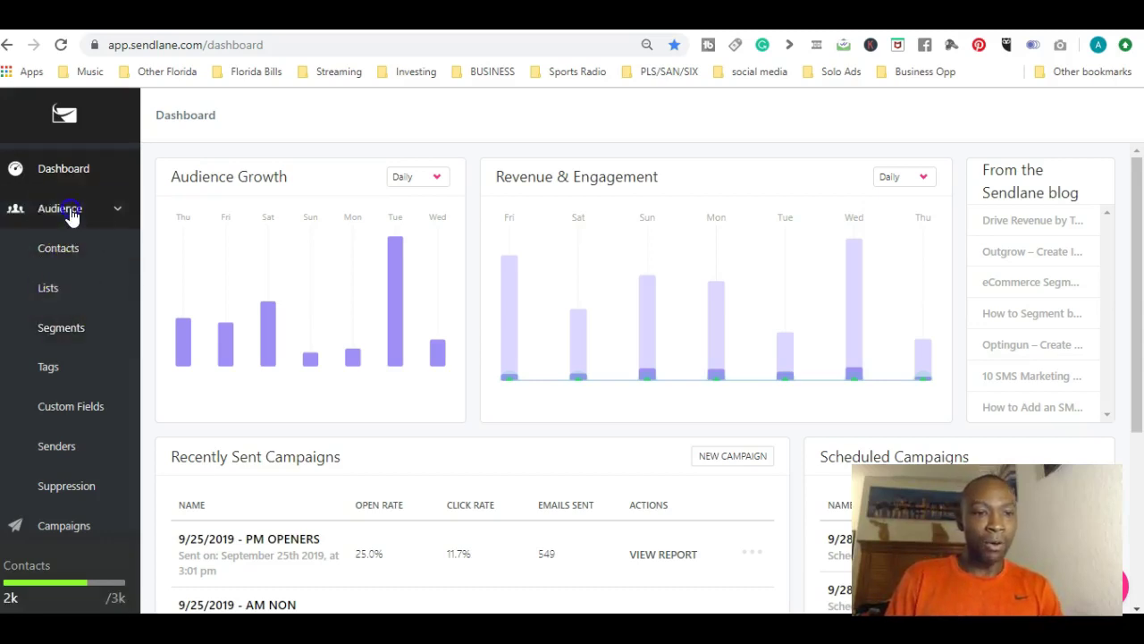
left_click(71, 217)
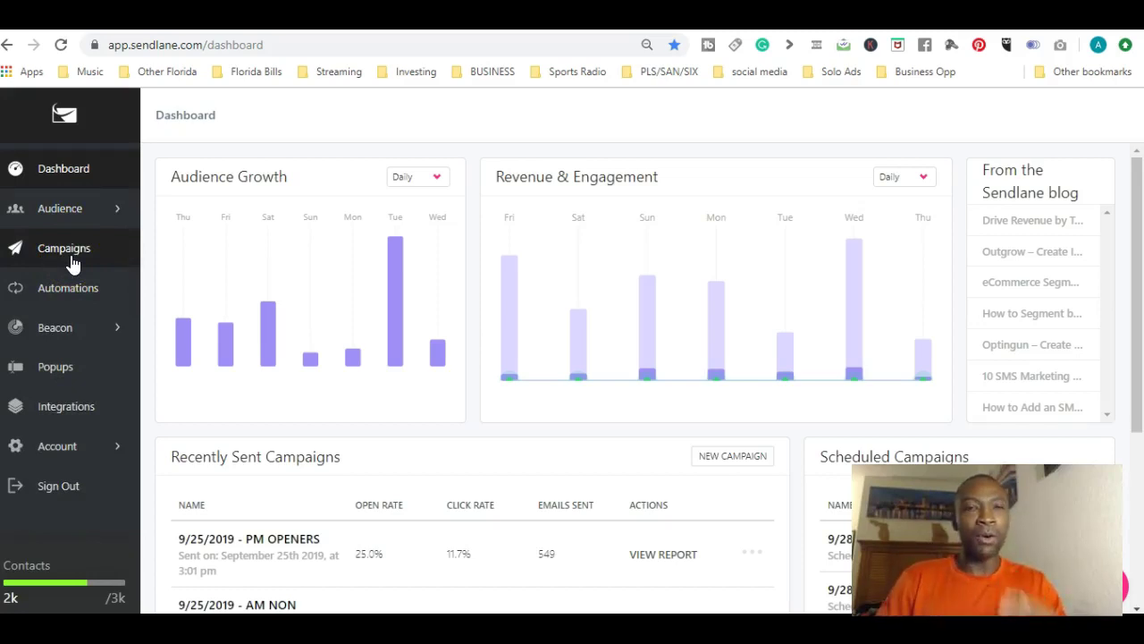
Create a new email campaign and name it "Day 1 Email".
left_click(72, 255)
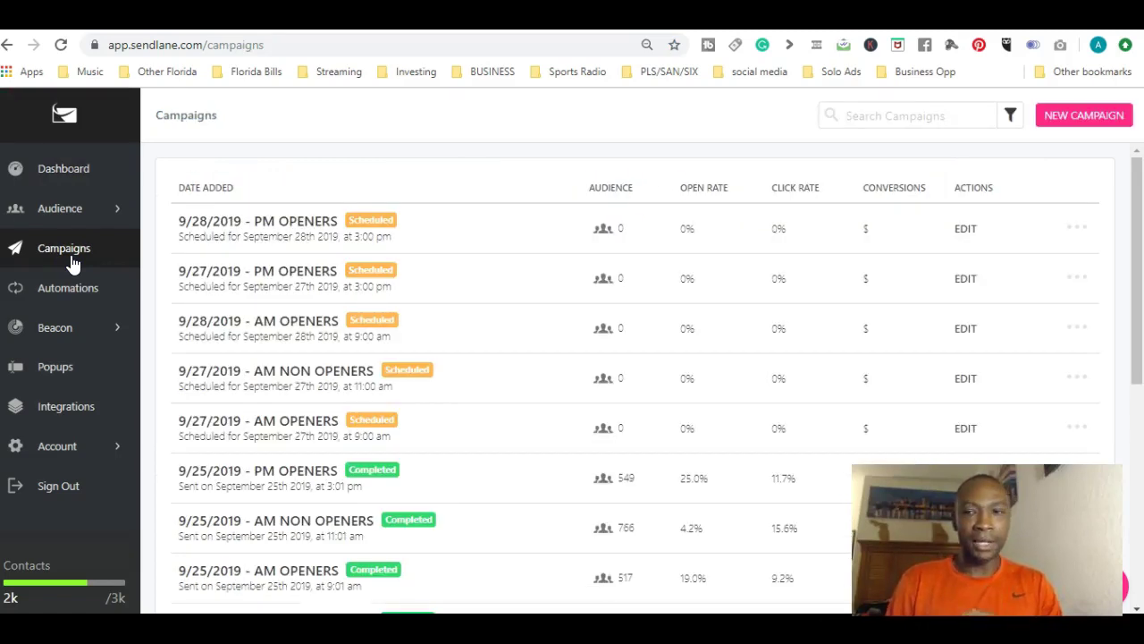
left_click(1080, 121)
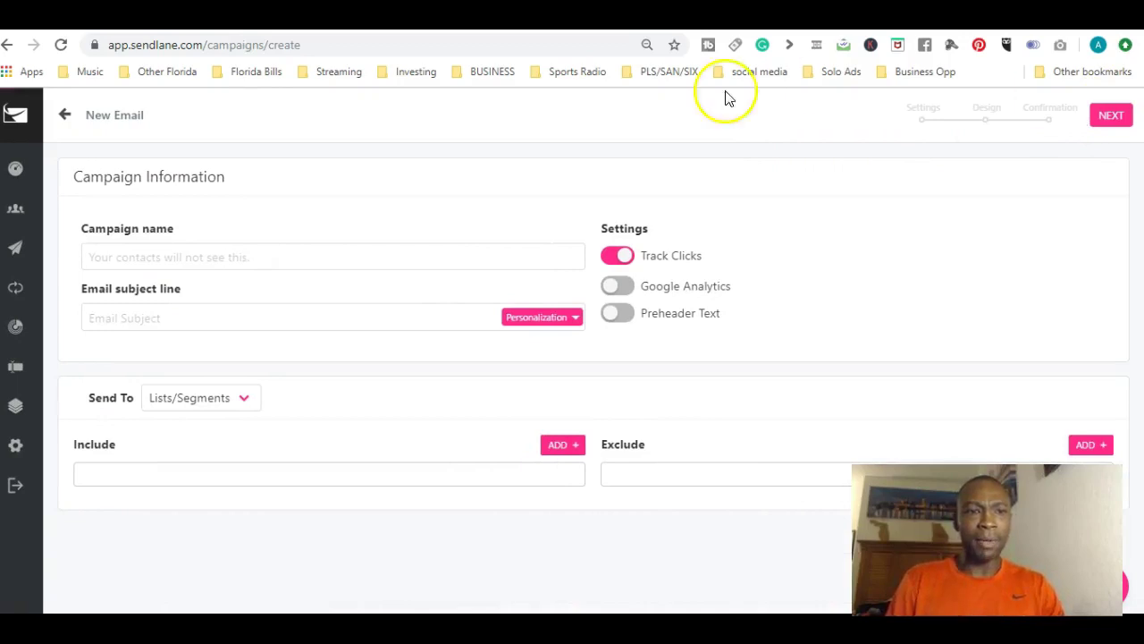
left_click(345, 249)
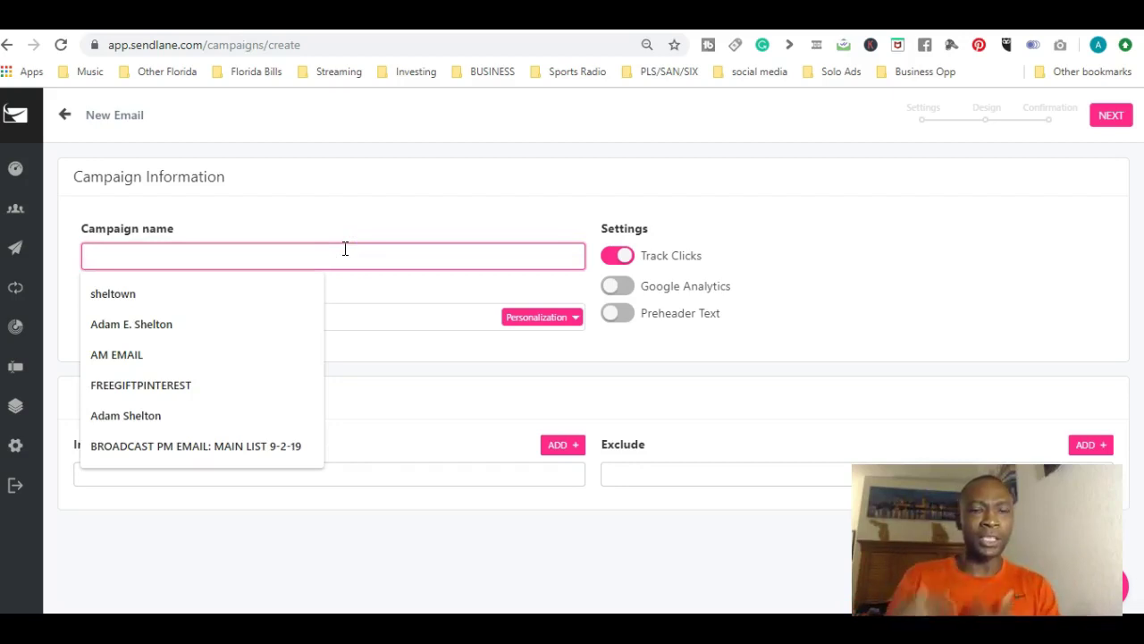
left_click(354, 220)
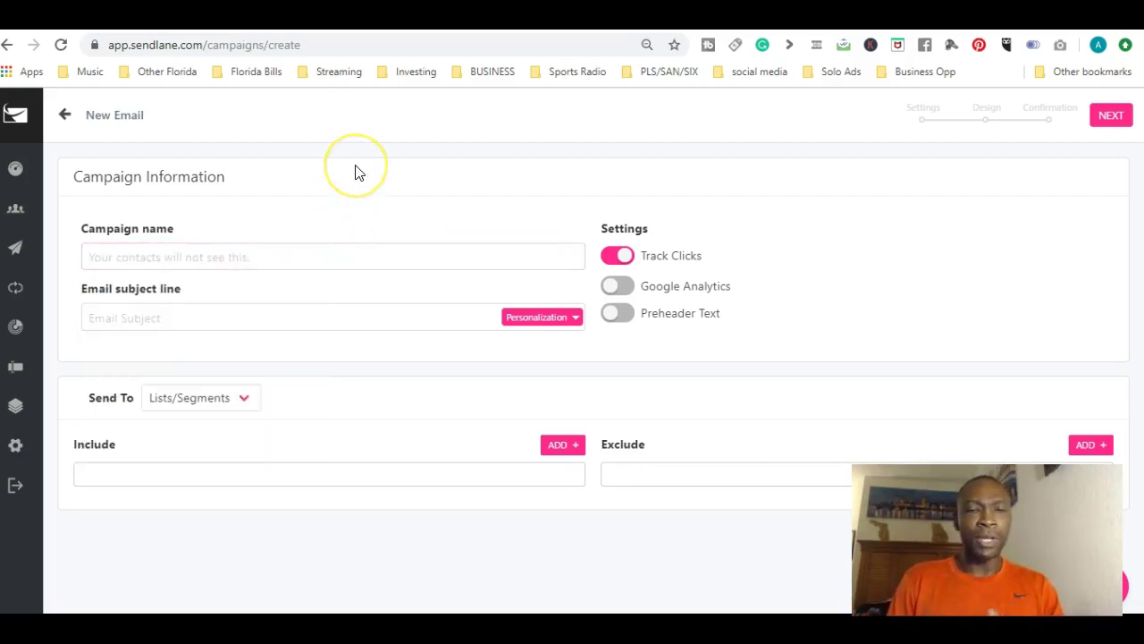
left_click(298, 259)
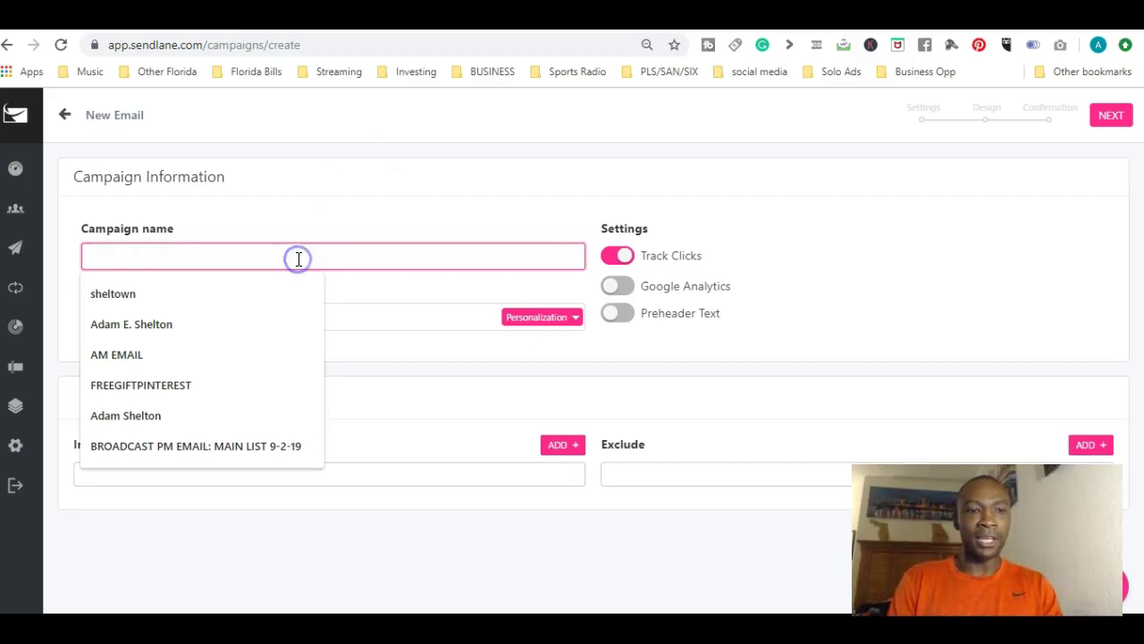
type("Day 1 Email")
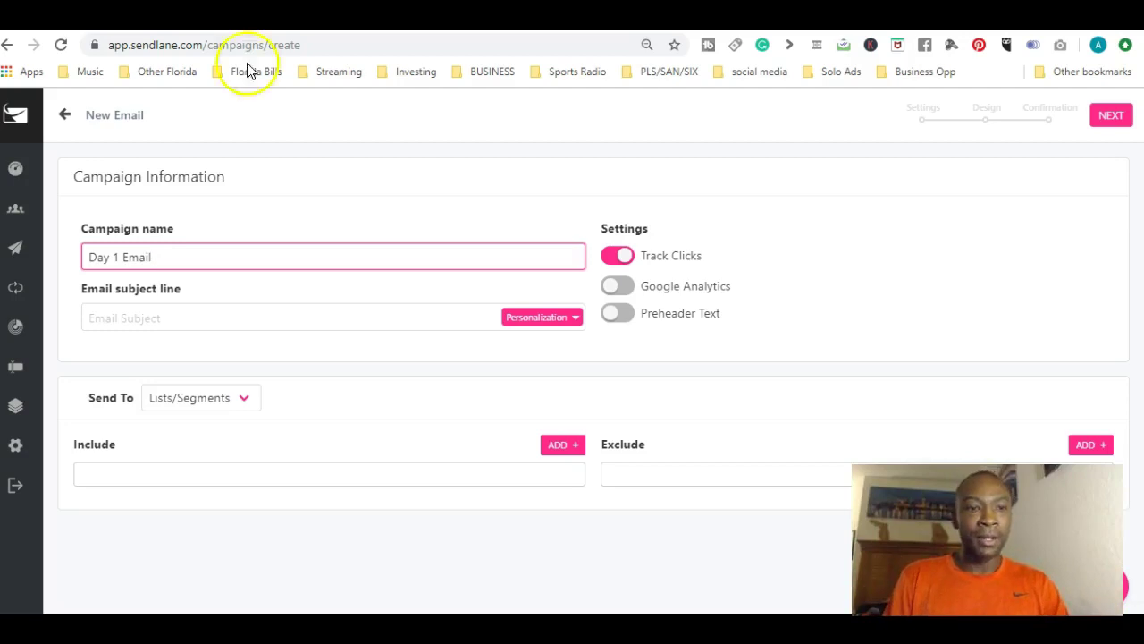
Set the campaign's email subject line to "Welcome".
left_click(227, 319)
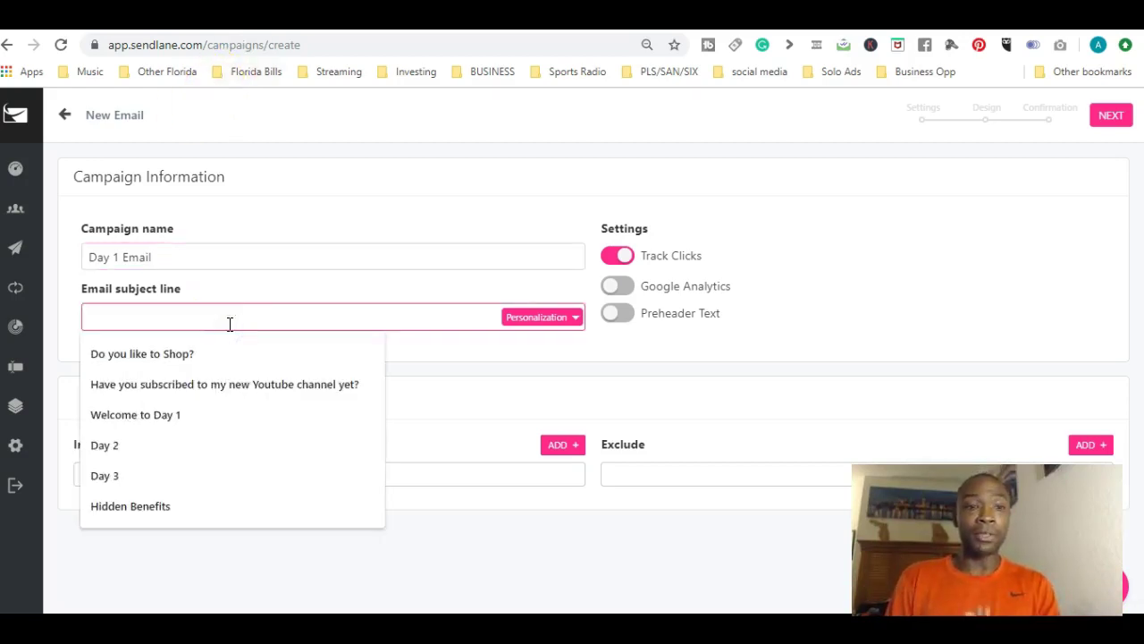
left_click(284, 176)
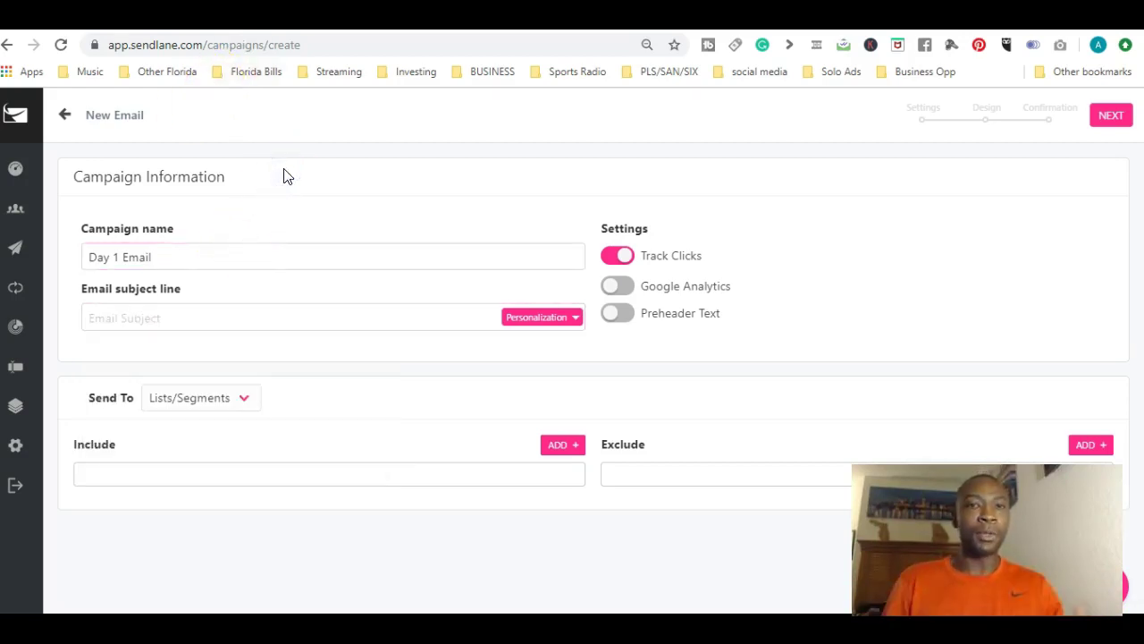
left_click(233, 317)
type("Welcome")
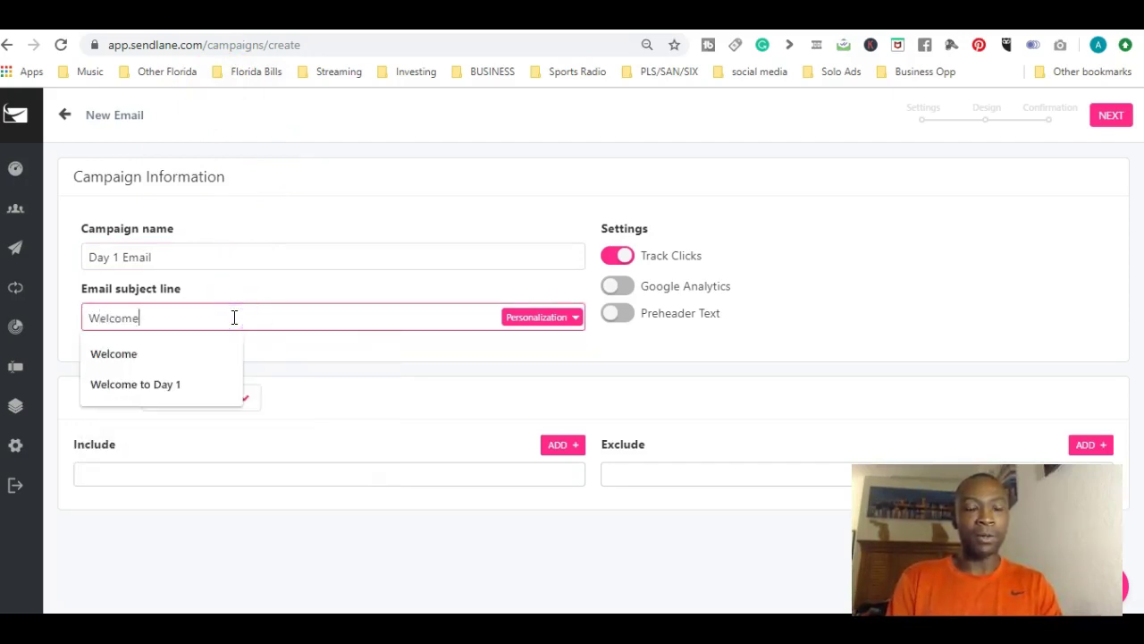
left_click(389, 134)
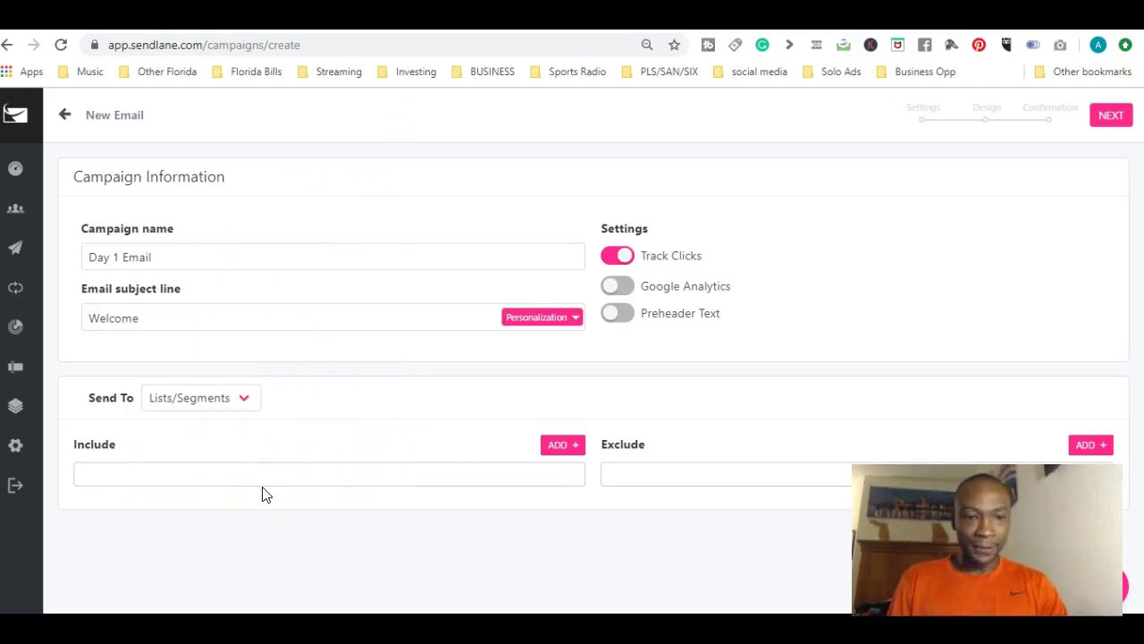
left_click(561, 447)
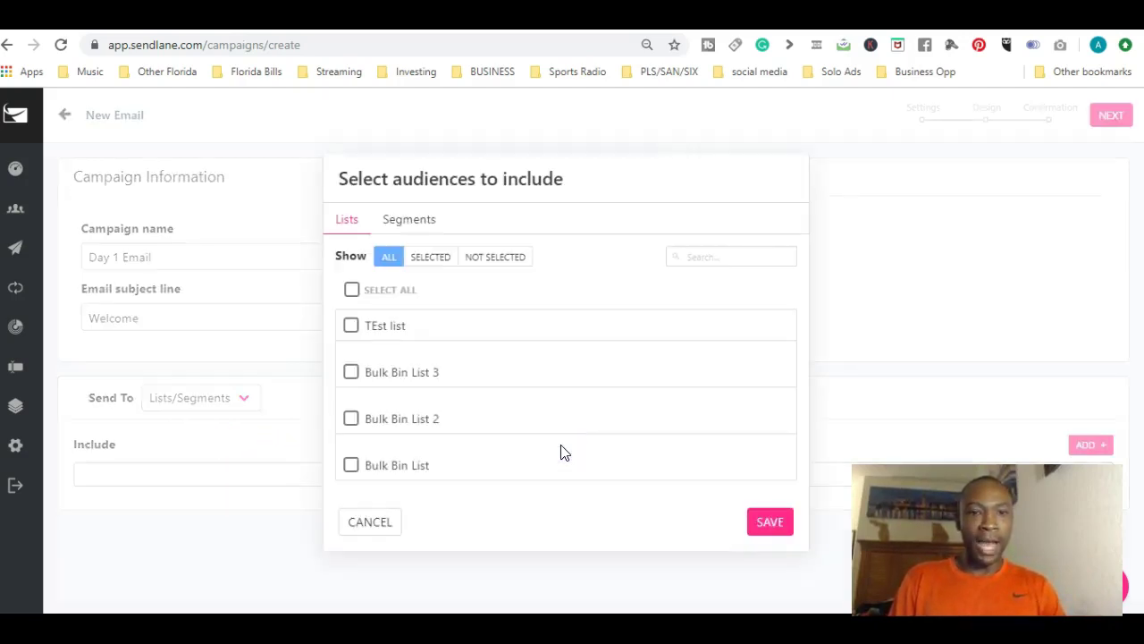
left_click(350, 327)
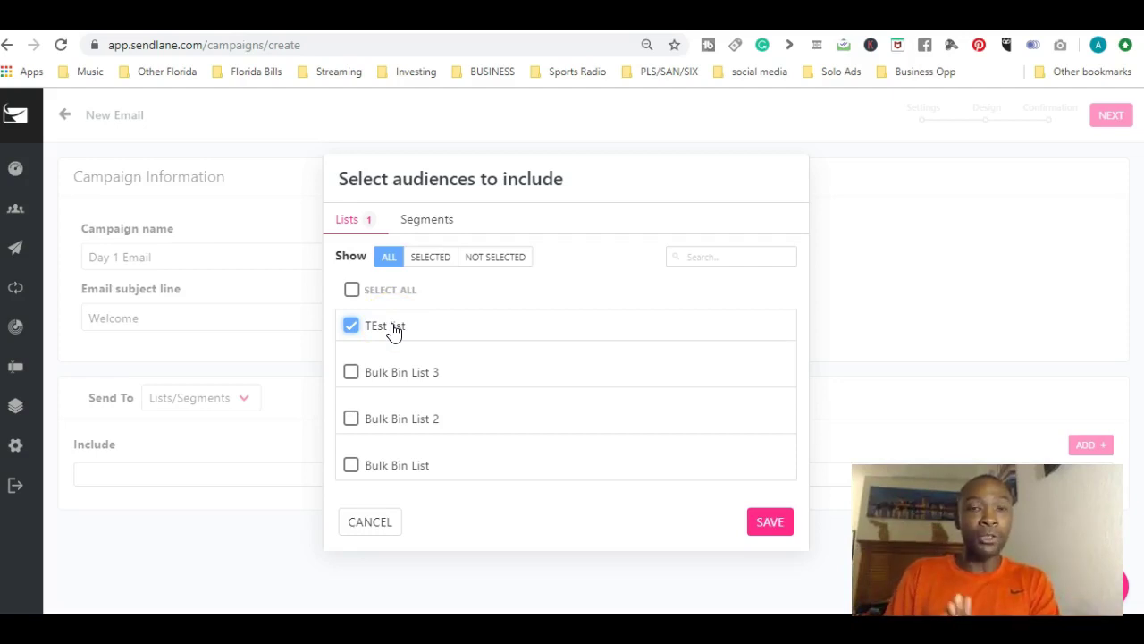
left_click(433, 222)
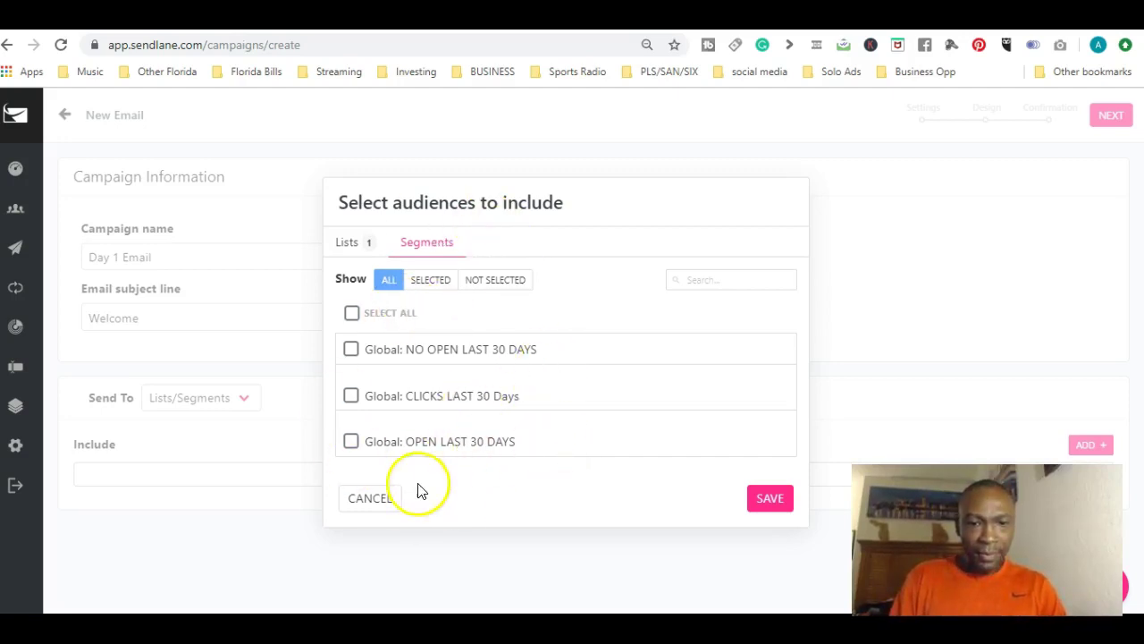
left_click(367, 501)
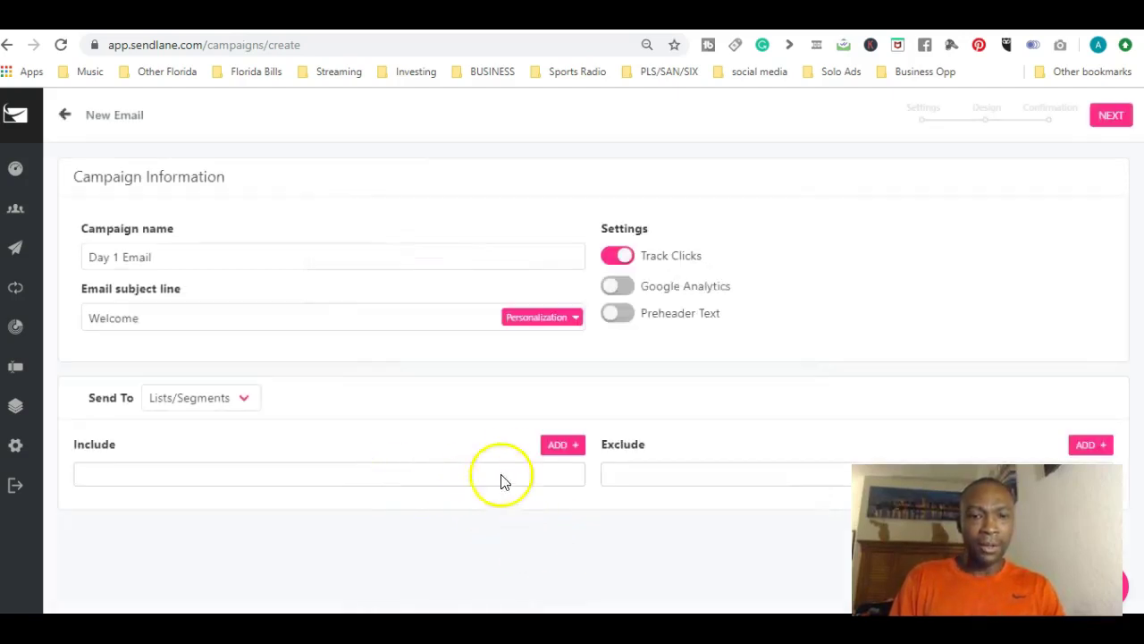
Add "TEst list" to the campaign's included audiences and view the lists available for exclusion without excluding any.
left_click(569, 447)
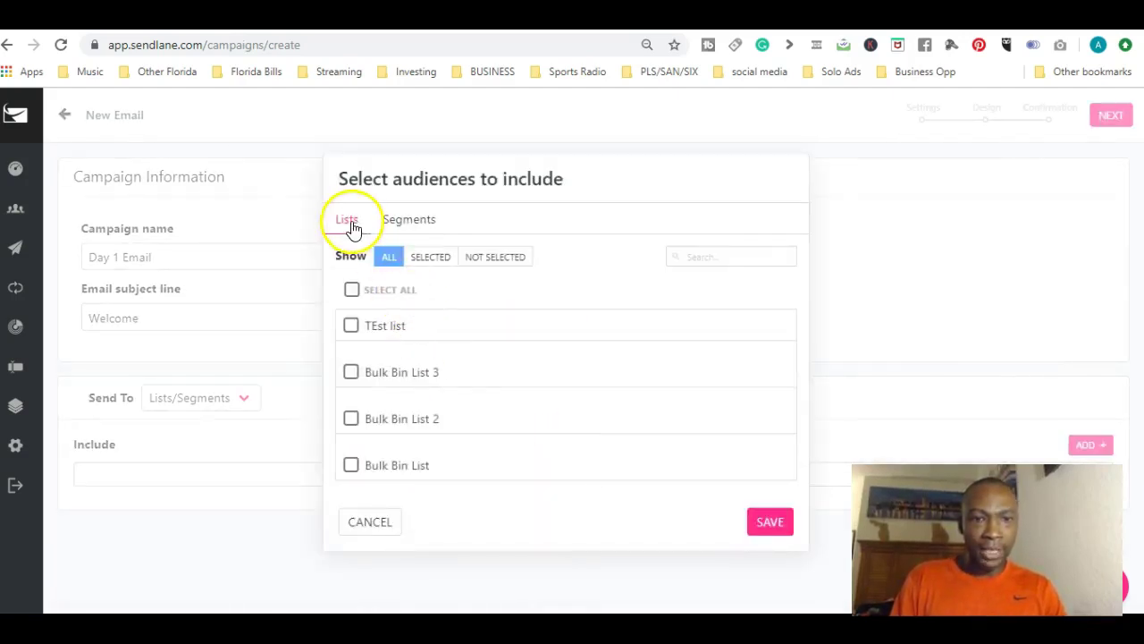
left_click(351, 325)
left_click(771, 522)
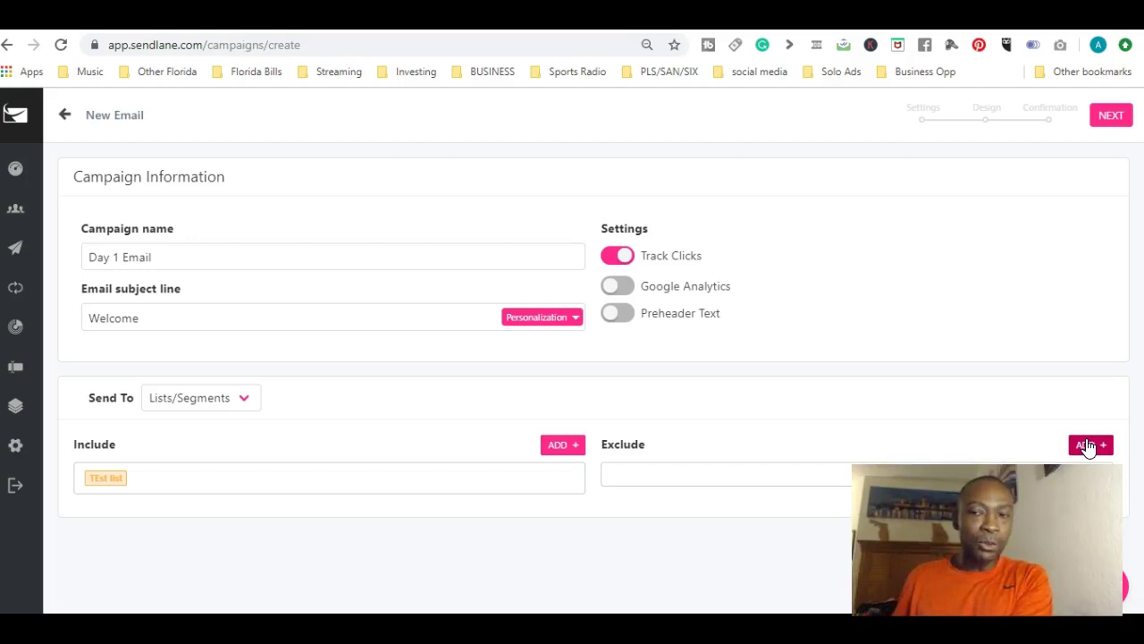
left_click(1087, 445)
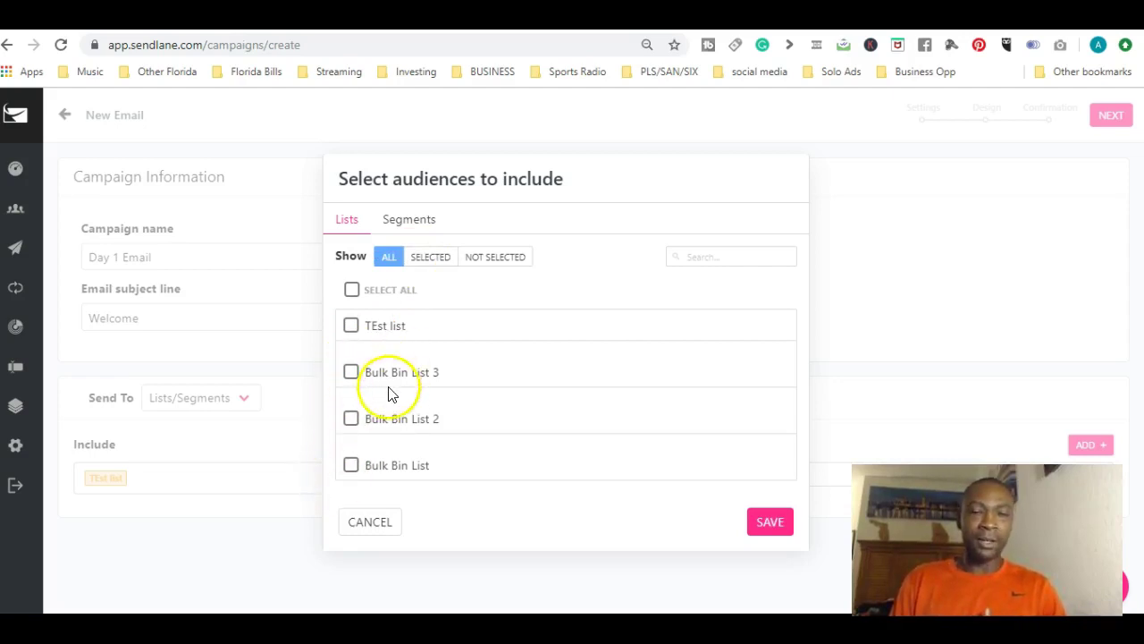
left_click(366, 523)
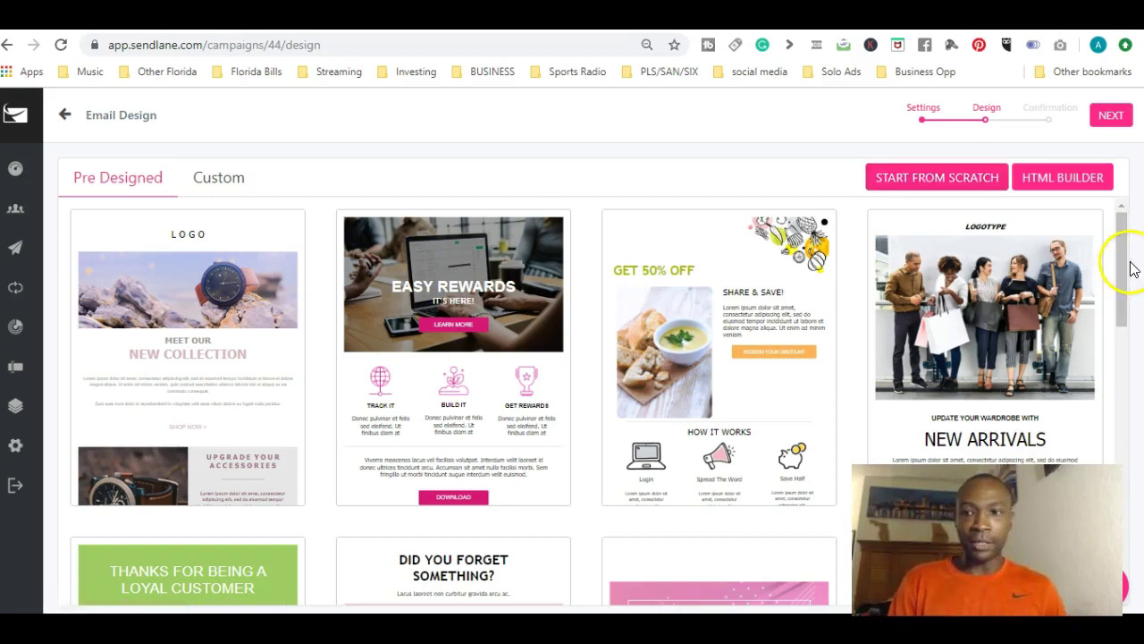
Browse the predesigned email templates and start the campaign's design from scratch instead.
left_click_drag(1118, 248, 1119, 225)
mouse_move(183, 278)
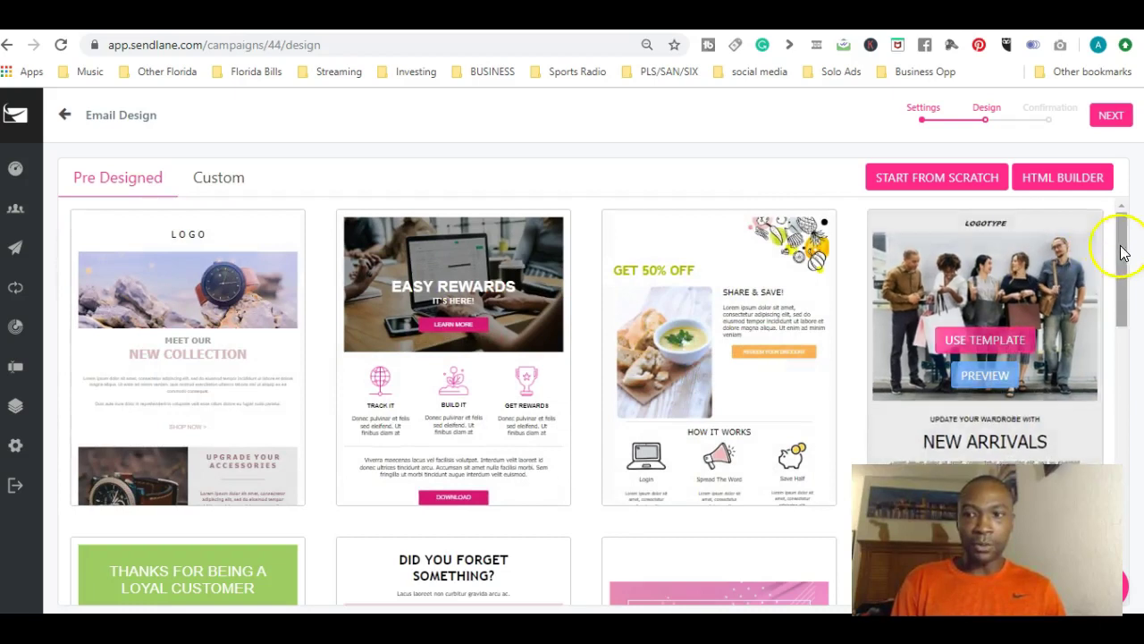
left_click_drag(1122, 247, 1106, 438)
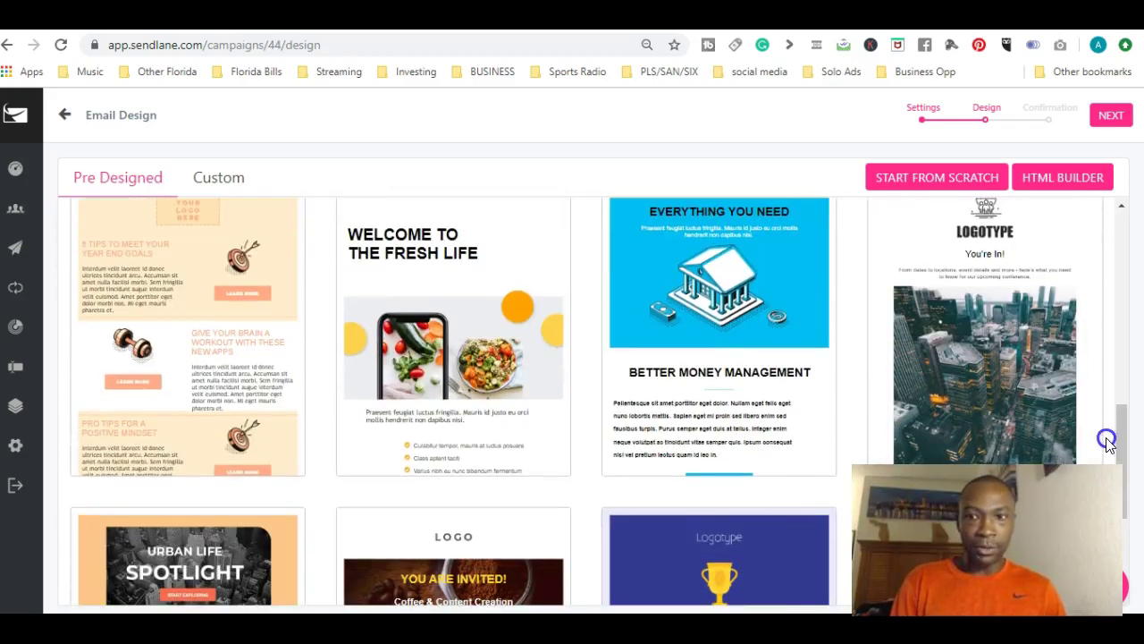
left_click(930, 181)
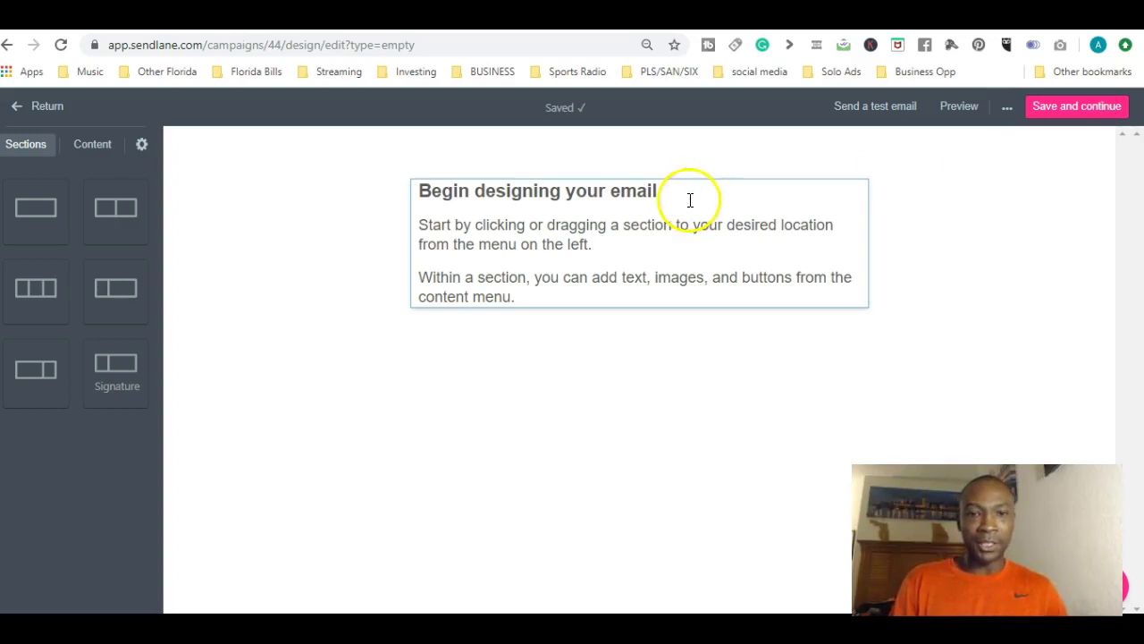
Replace all the placeholder text in the email body with "Hello and Welcome".
left_click(480, 259)
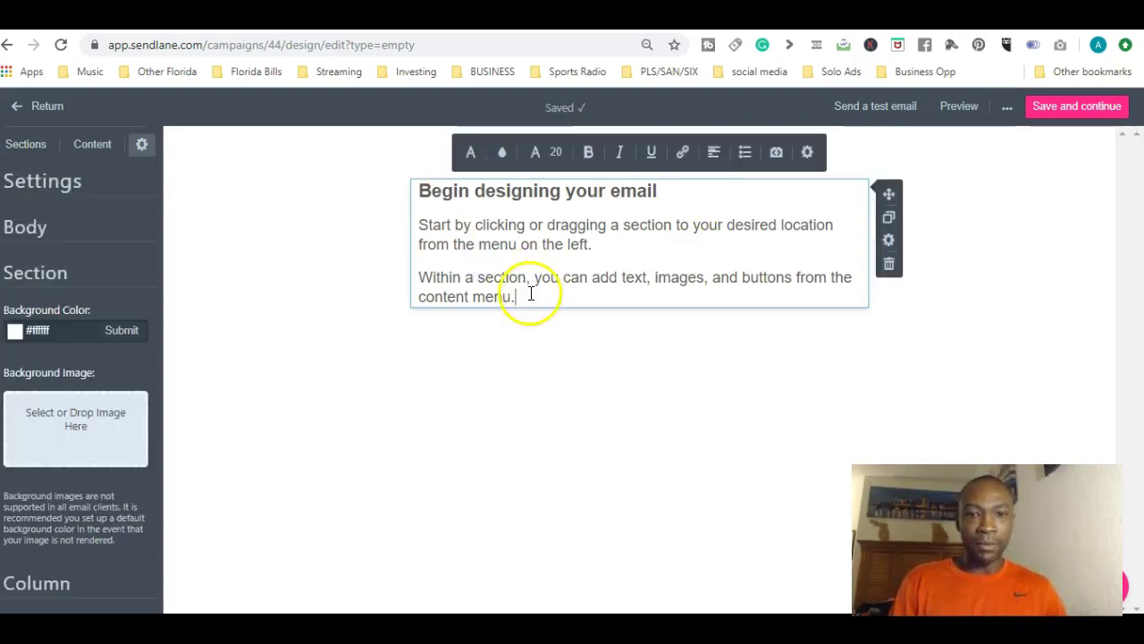
left_click_drag(524, 294, 410, 183)
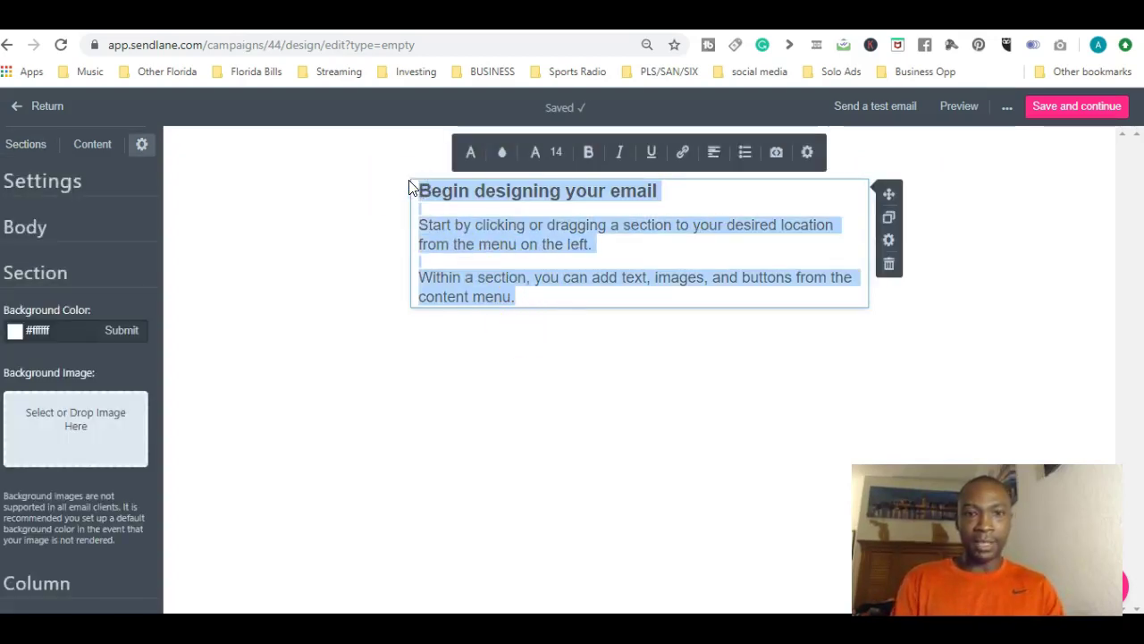
key("BackSpace")
key("BackSpace")
key("BackSpace")
type("Hello")
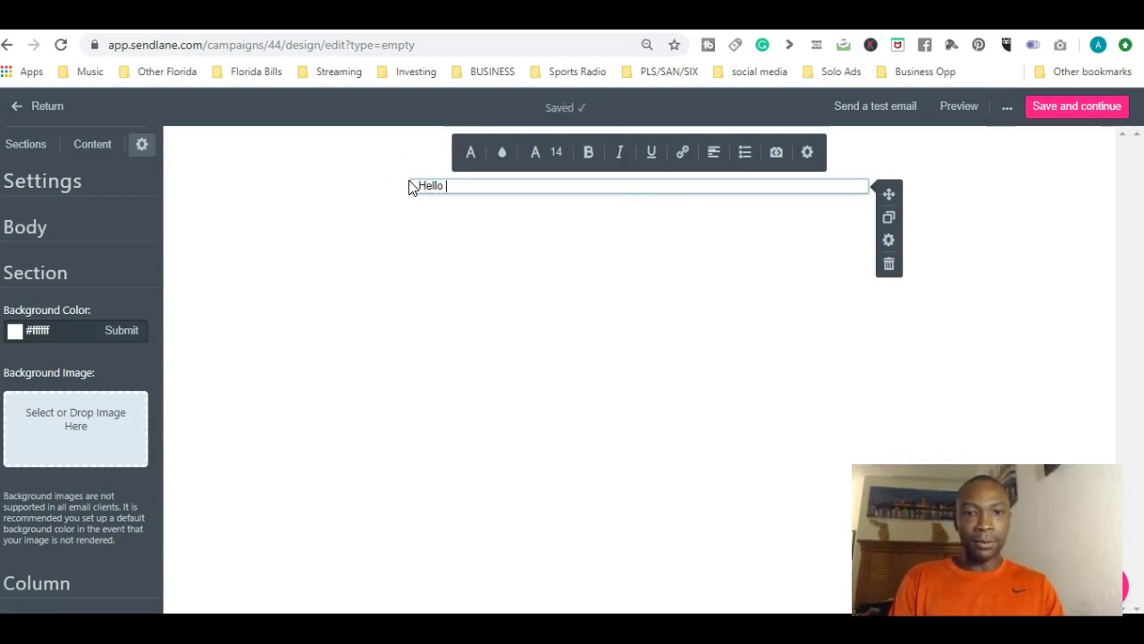
type(" and Welcome")
Try to increase the font size of the "Hello and Welcome" text to 30.
left_click(485, 270)
left_click(524, 199)
left_click_drag(519, 185, 405, 183)
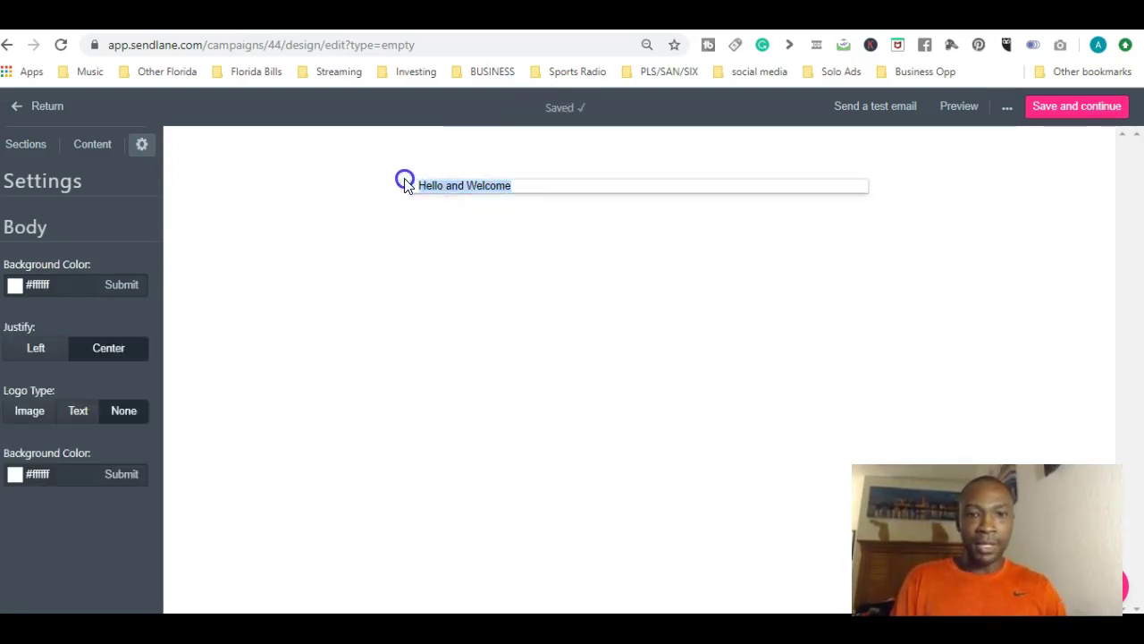
left_click(493, 187)
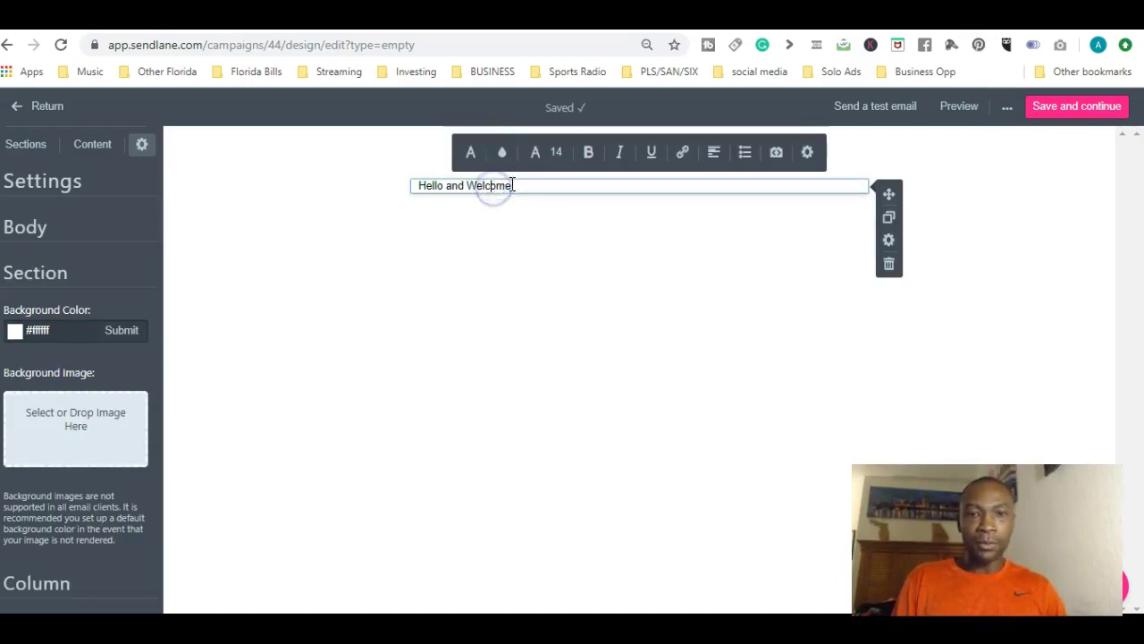
left_click(544, 152)
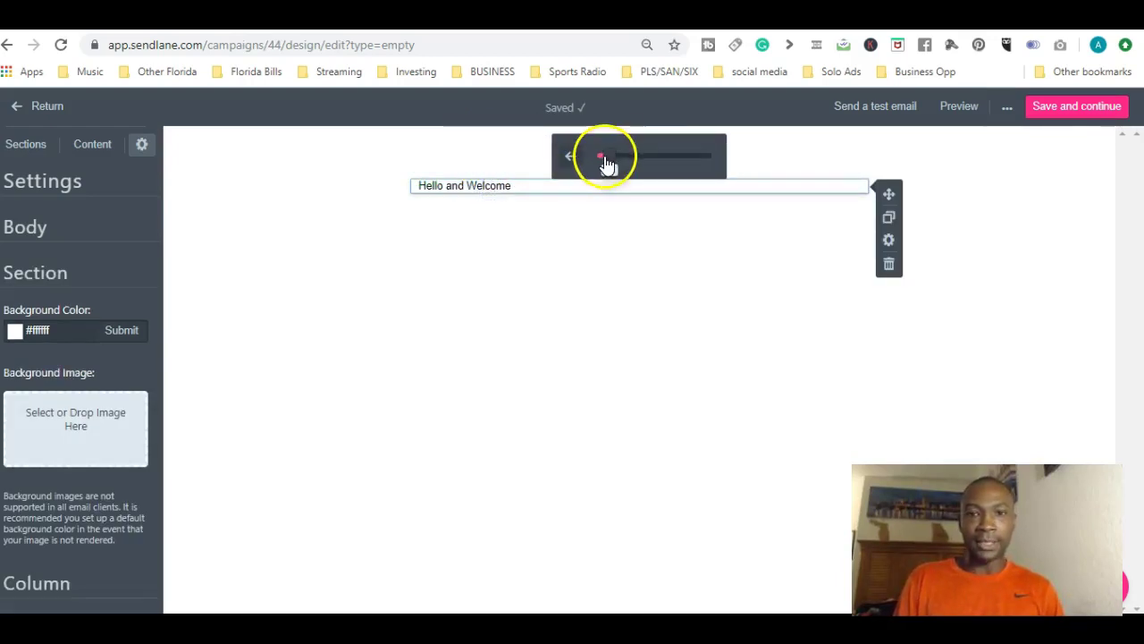
left_click_drag(607, 153, 644, 170)
left_click(568, 157)
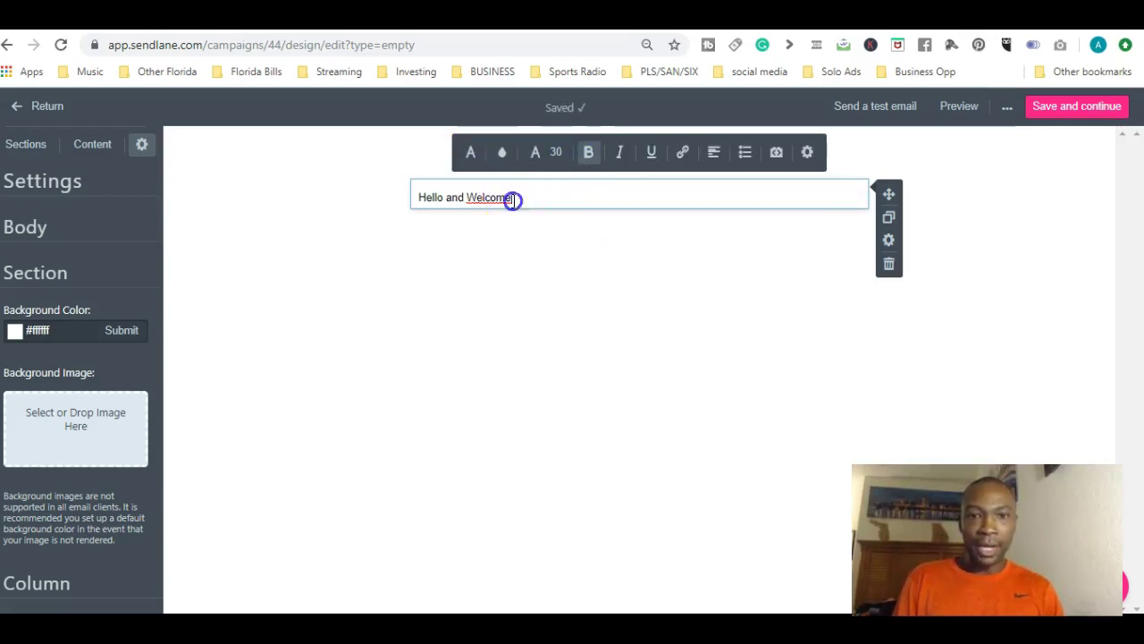
Make the whole "Hello and Welcome" line bold.
left_click_drag(511, 199, 401, 196)
left_click(584, 154)
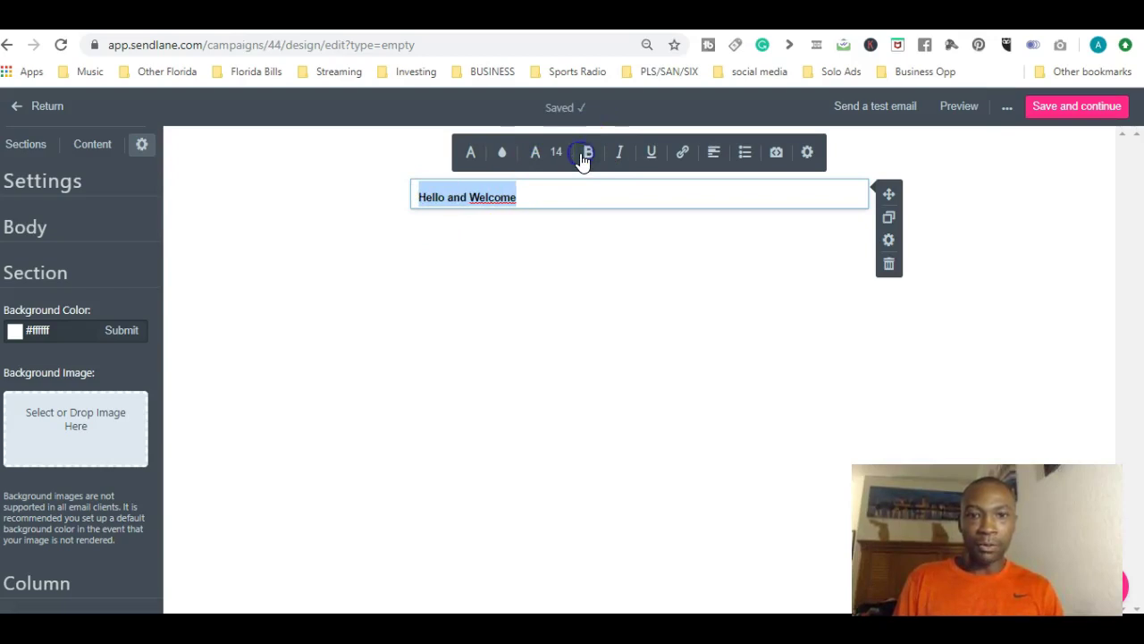
left_click(682, 153)
left_click(640, 153)
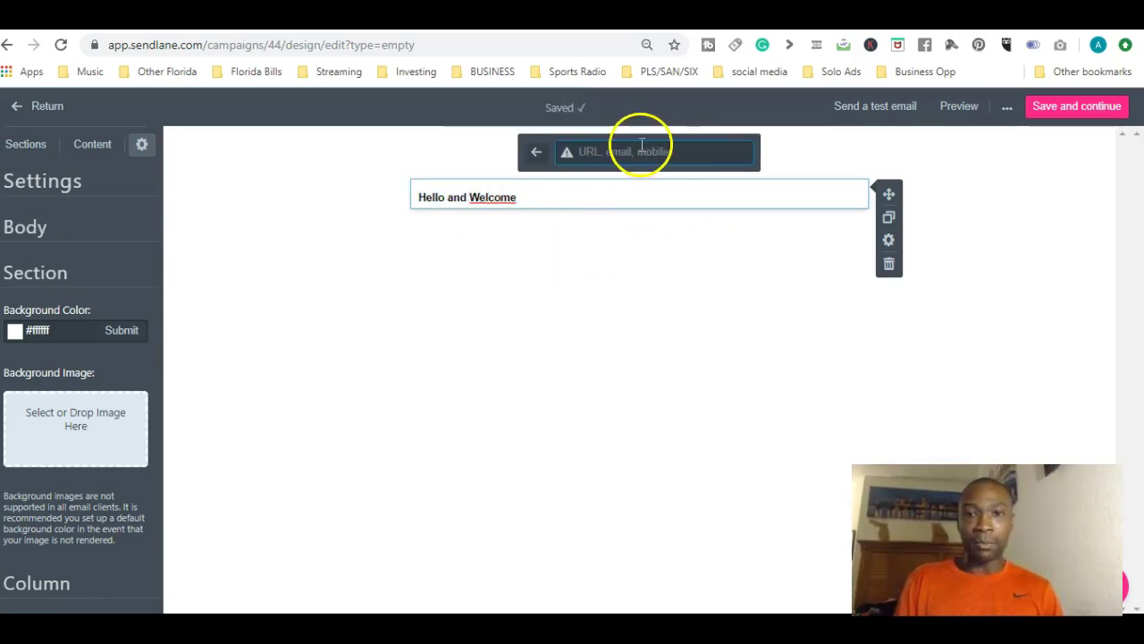
type("www")
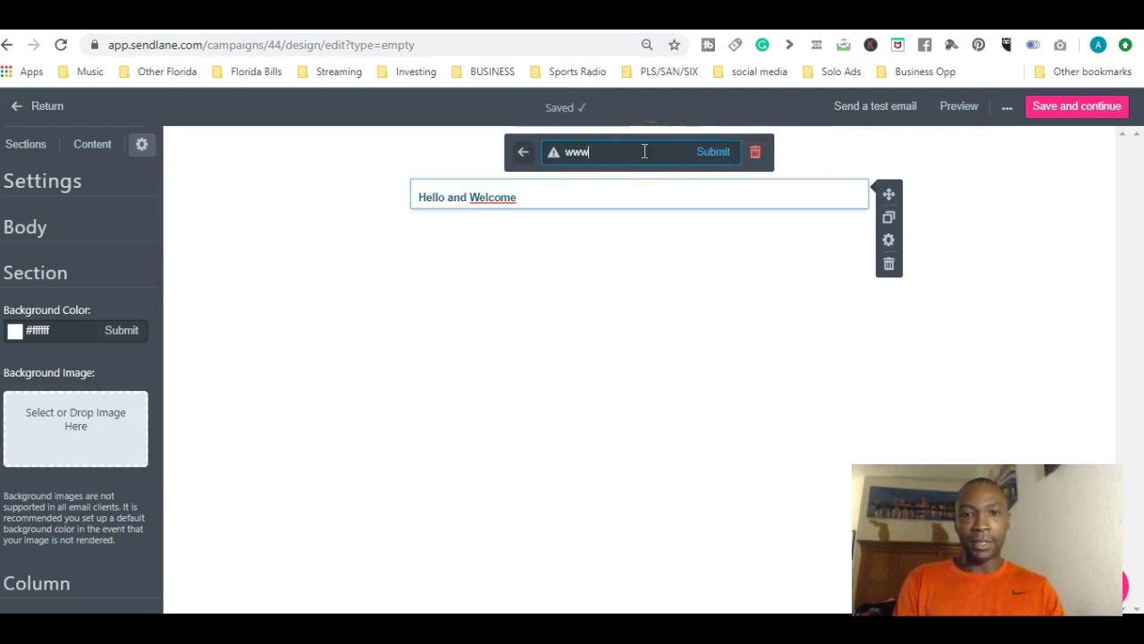
type(".yahoo.com")
left_click(713, 154)
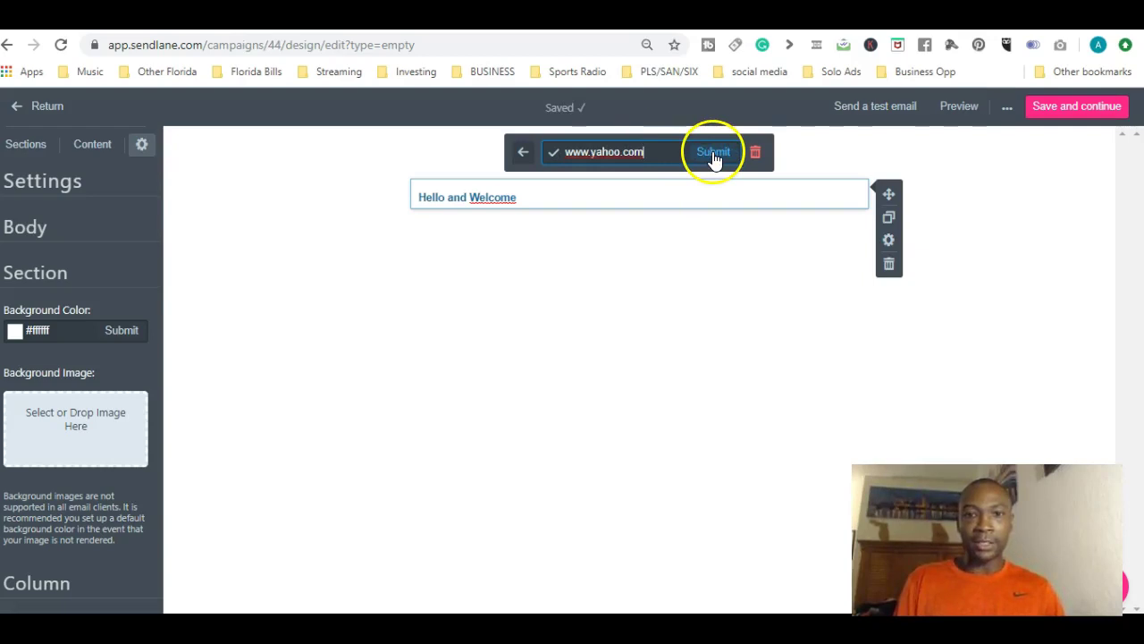
left_click(469, 199)
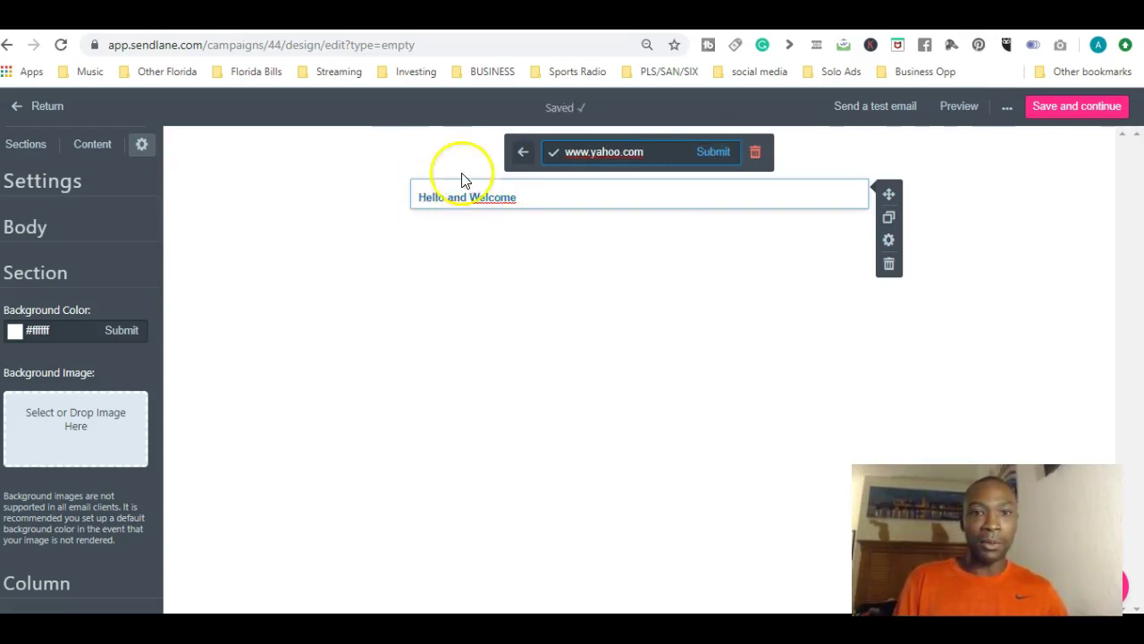
left_click(715, 153)
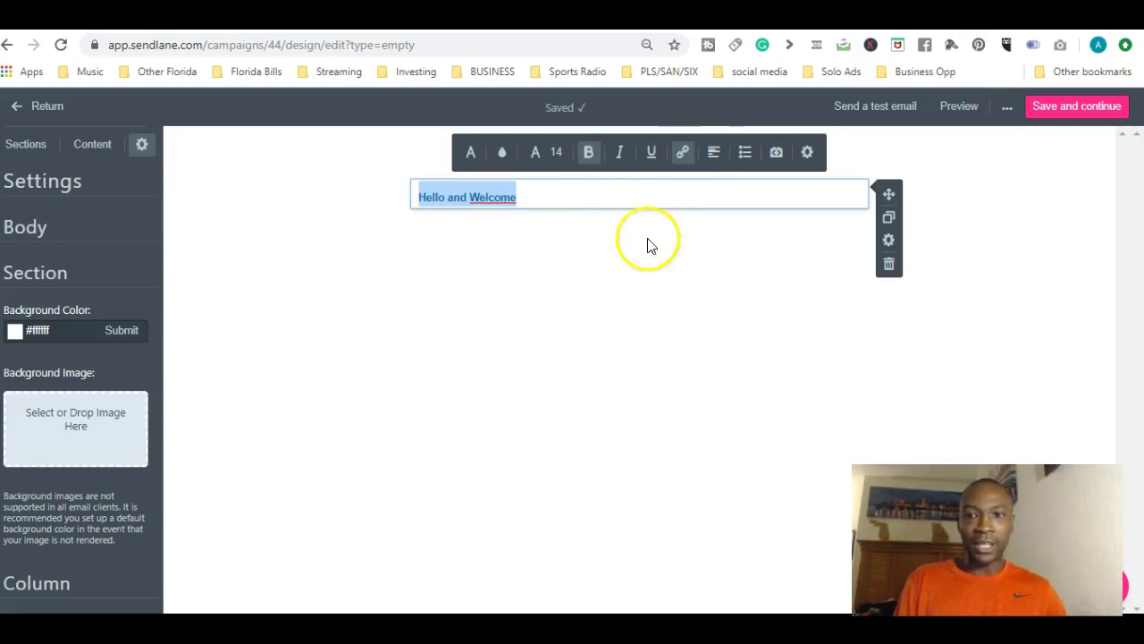
left_click(646, 279)
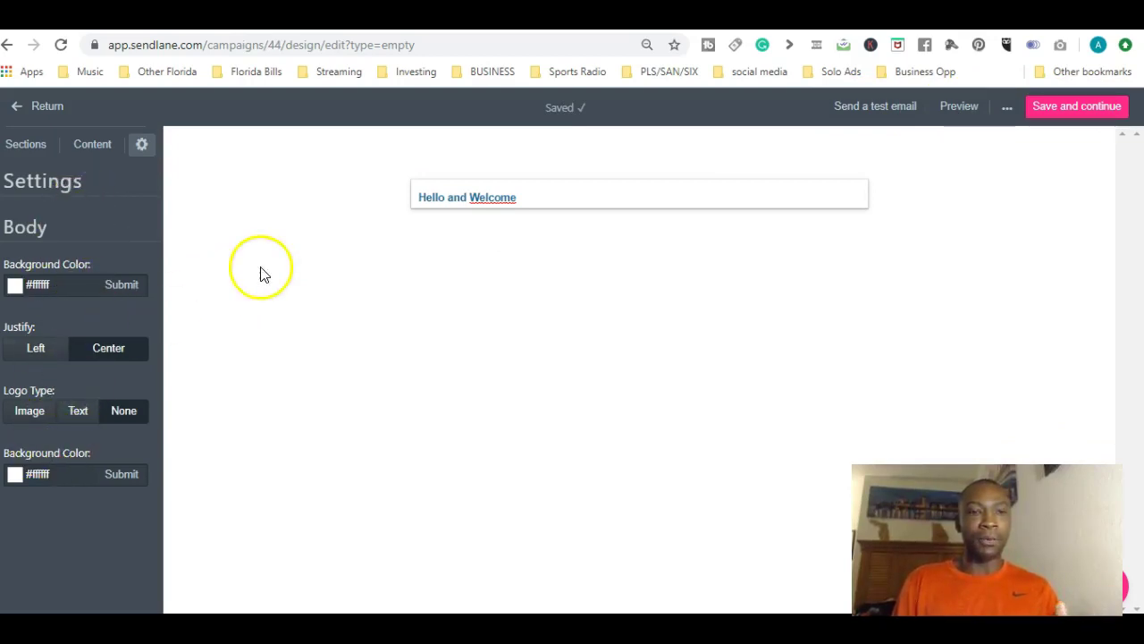
Add a single-column section below the "Hello and Welcome" line and place a text block in it.
left_click(35, 148)
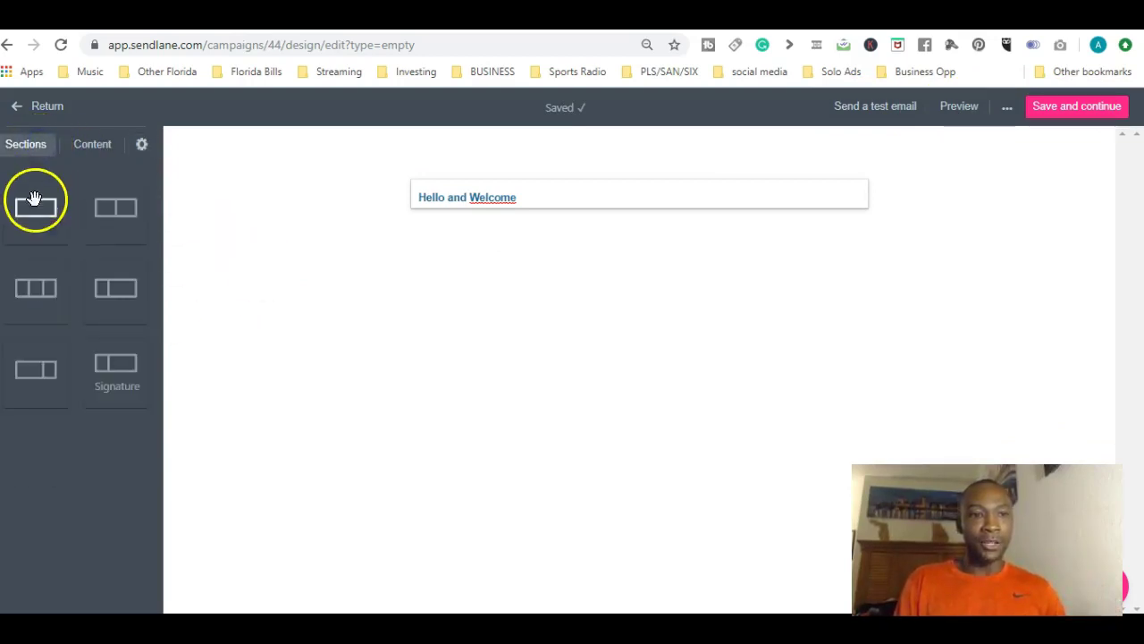
left_click_drag(36, 212, 544, 294)
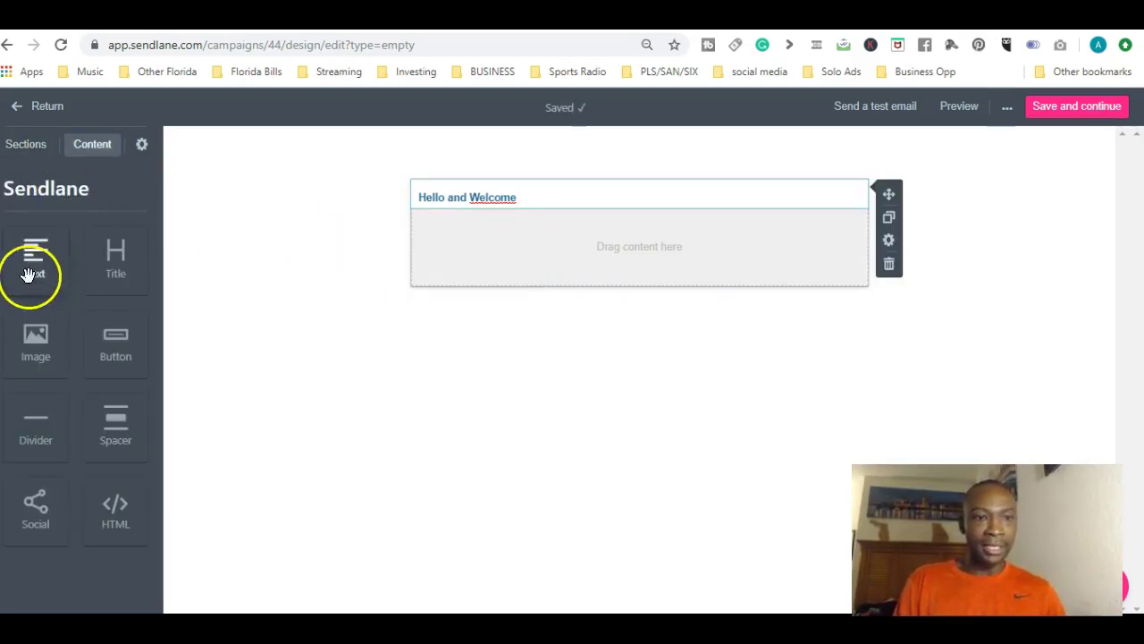
left_click_drag(29, 274, 555, 248)
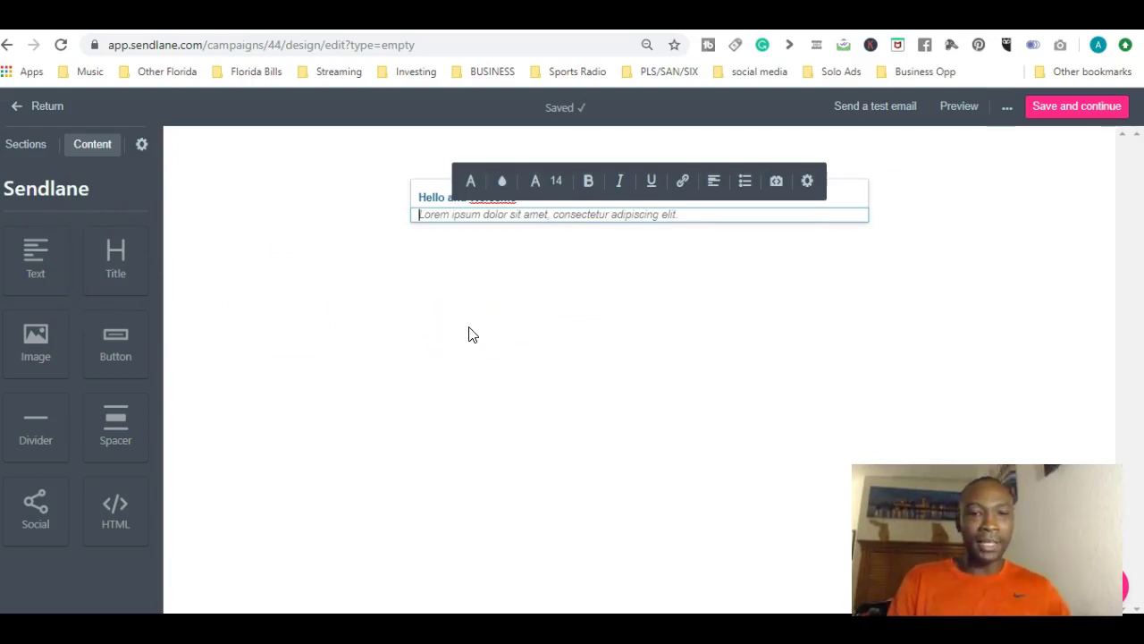
left_click(97, 299)
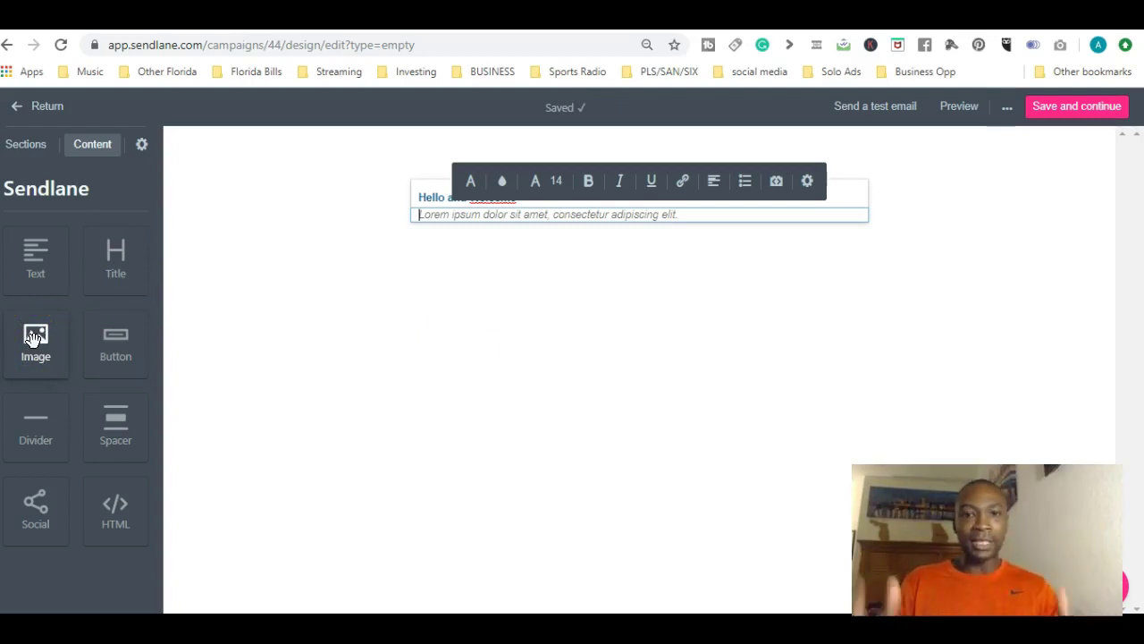
left_click(653, 247)
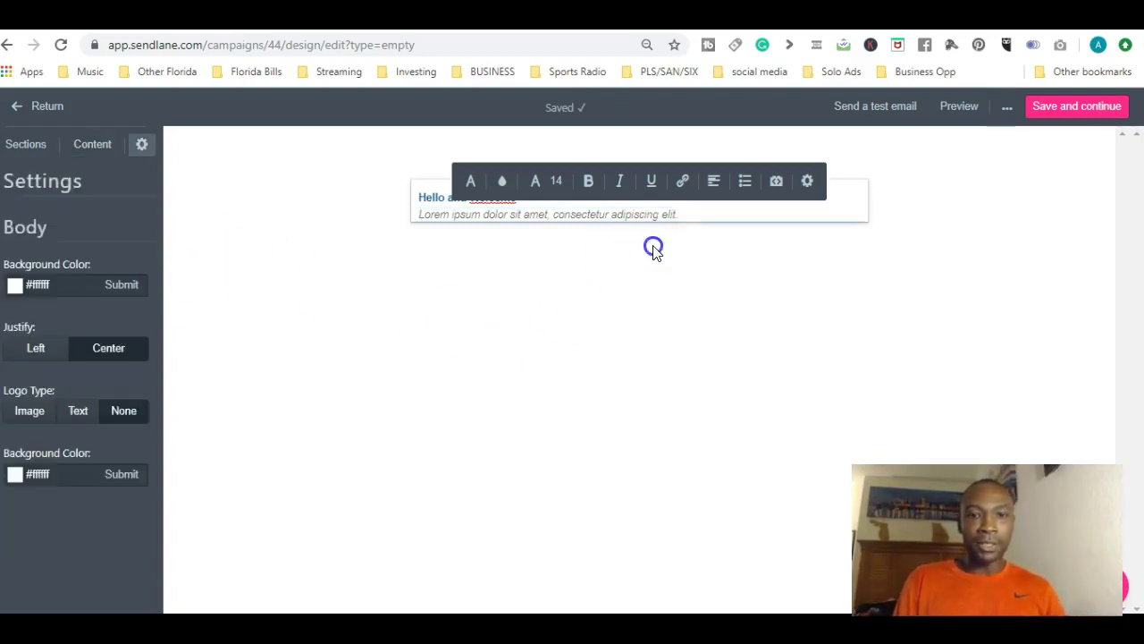
Save the email design and schedule the campaign to be sent on 10/3/2019.
left_click(1064, 107)
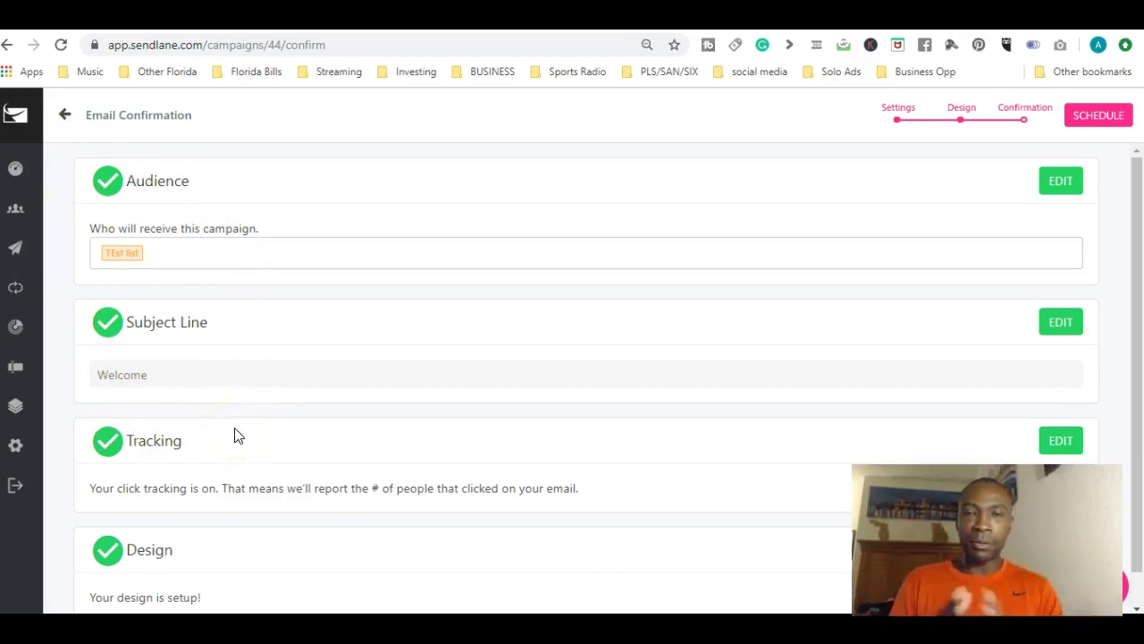
scroll(237, 435, "down", 1)
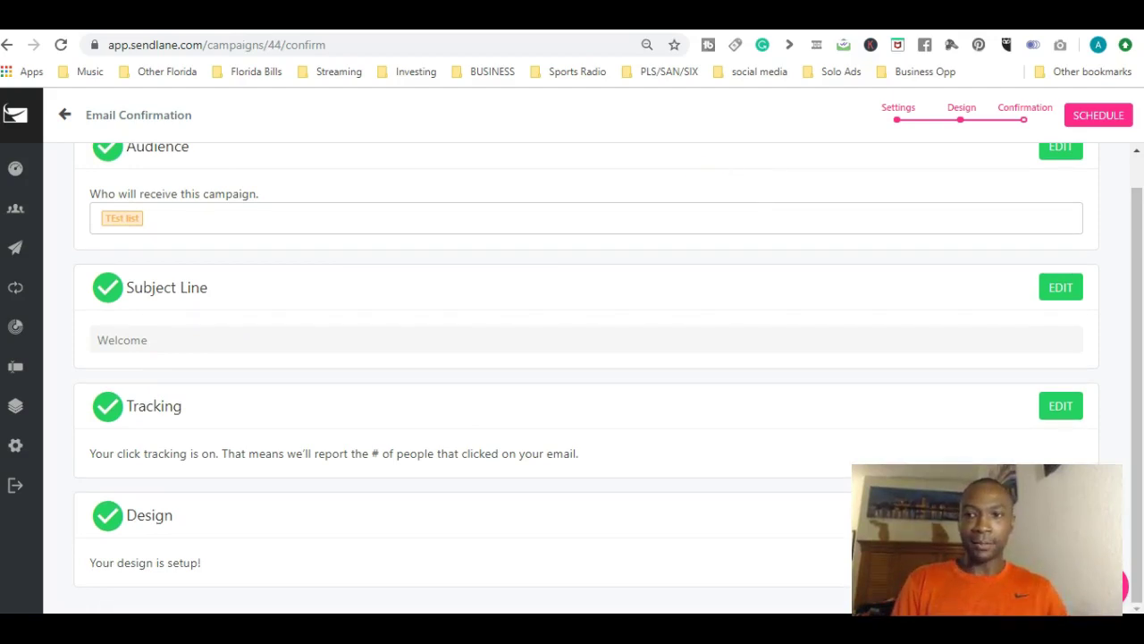
left_click(1101, 115)
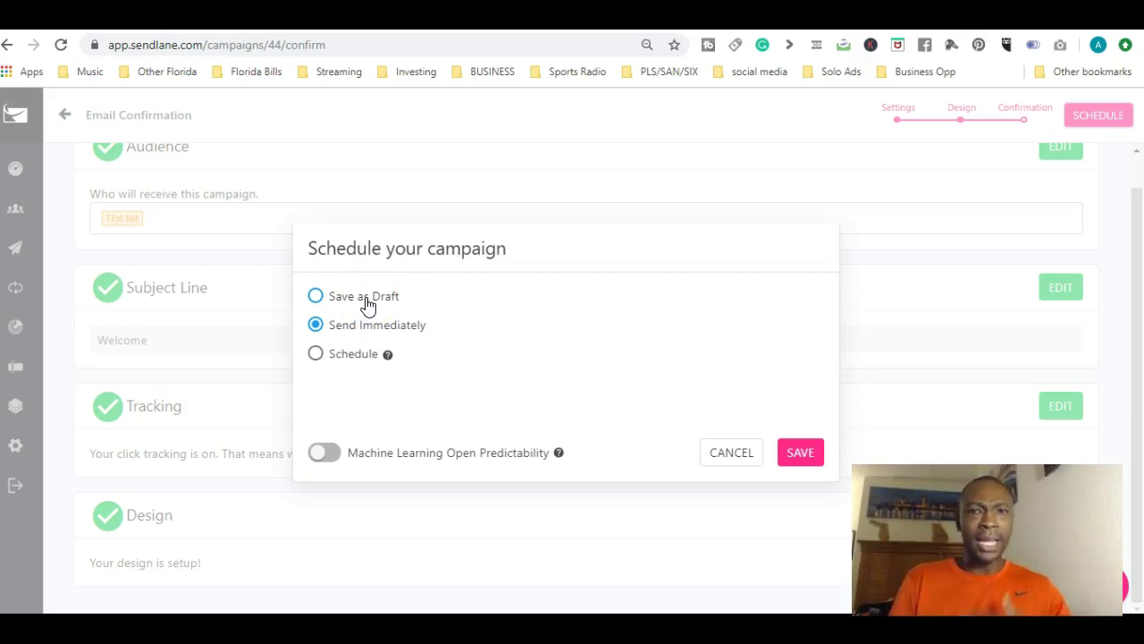
left_click(348, 356)
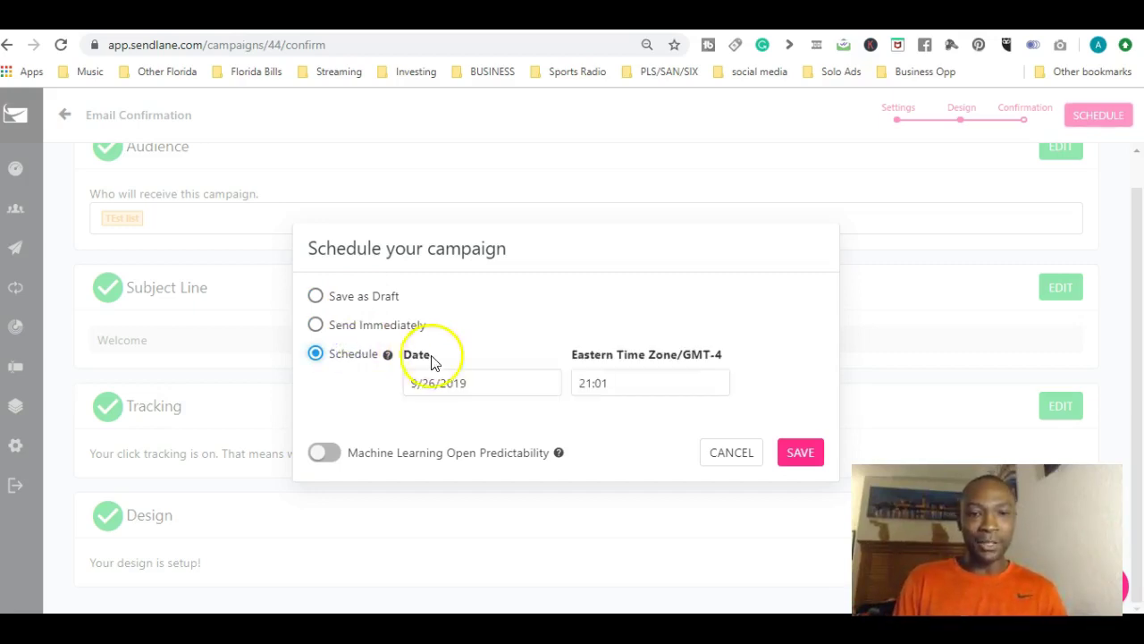
left_click(430, 382)
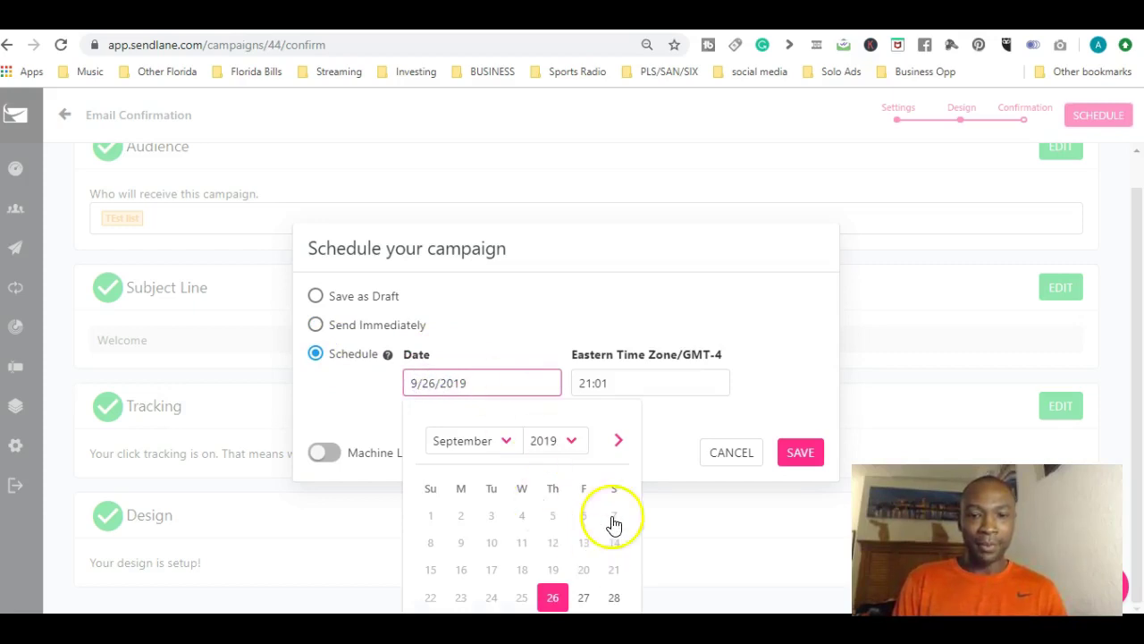
left_click(619, 440)
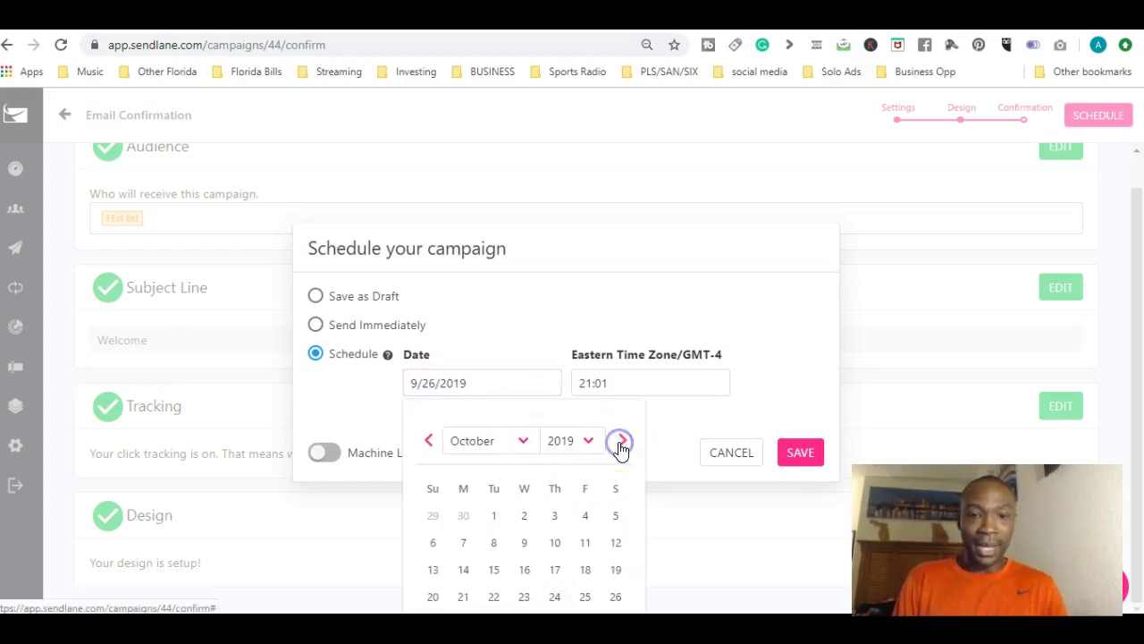
left_click(551, 517)
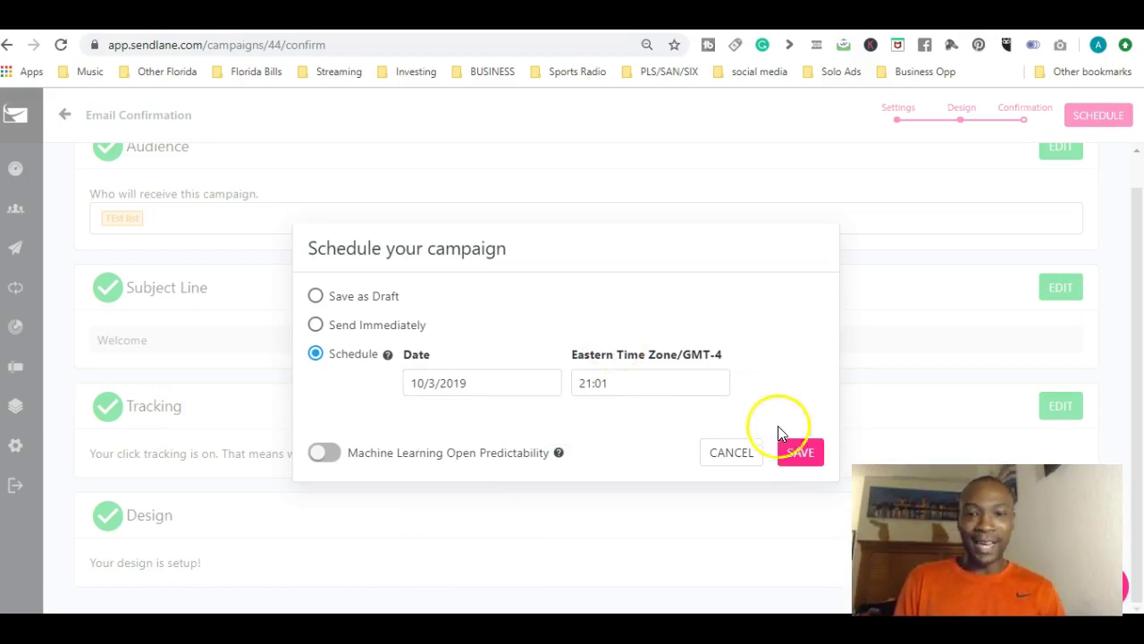
left_click(796, 456)
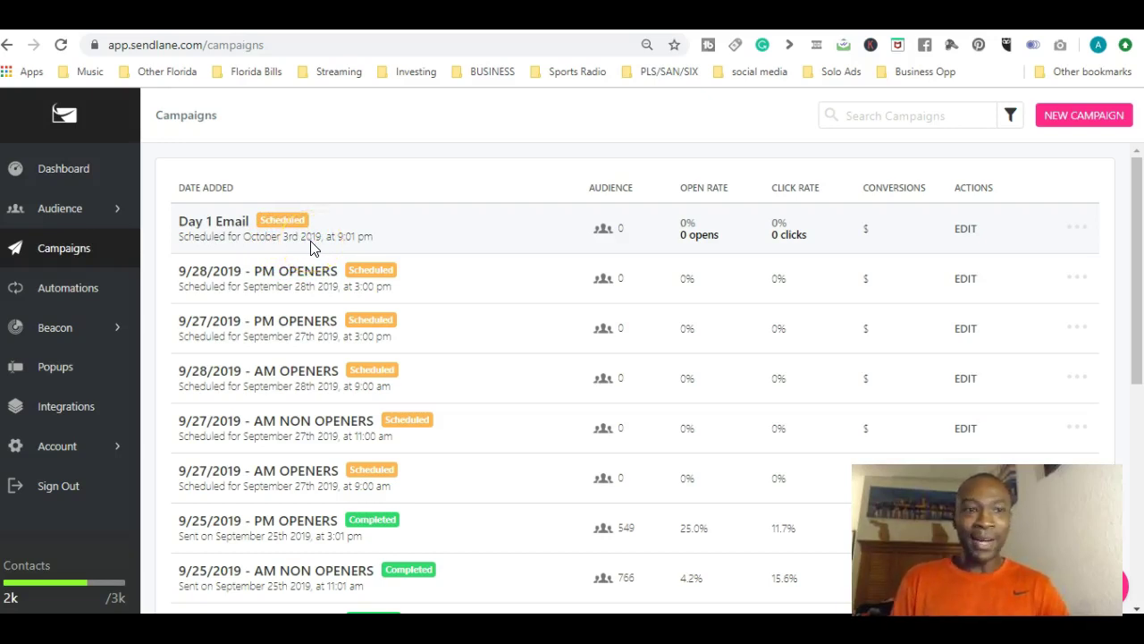
Go to the dashboard and look through the help widget's help docs and support contact options.
left_click(69, 171)
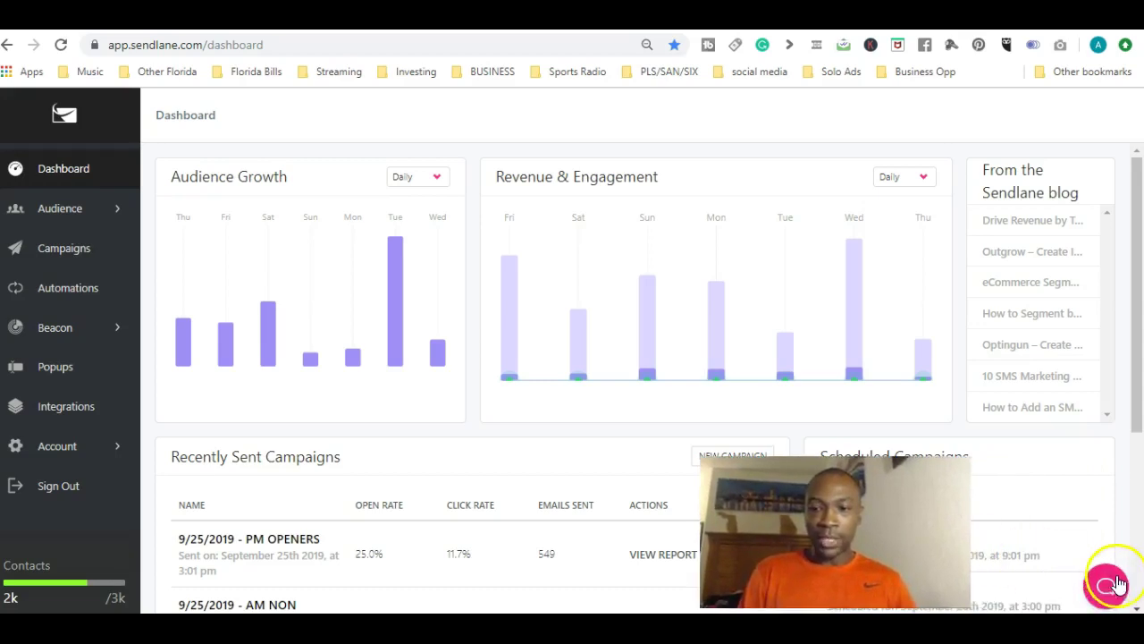
left_click(1108, 587)
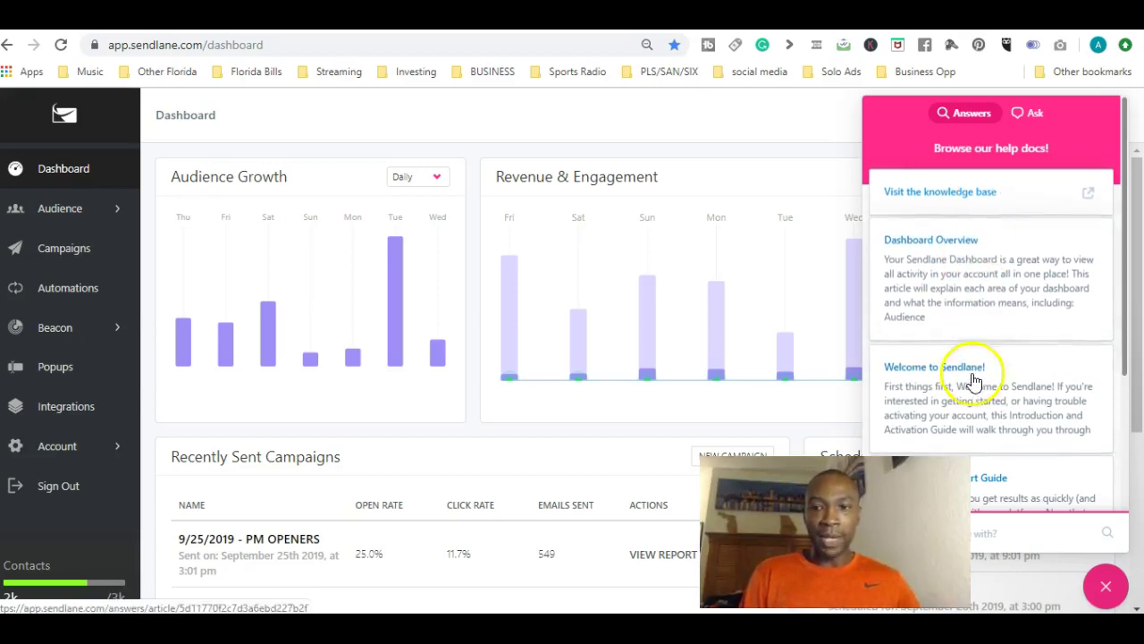
left_click(1034, 115)
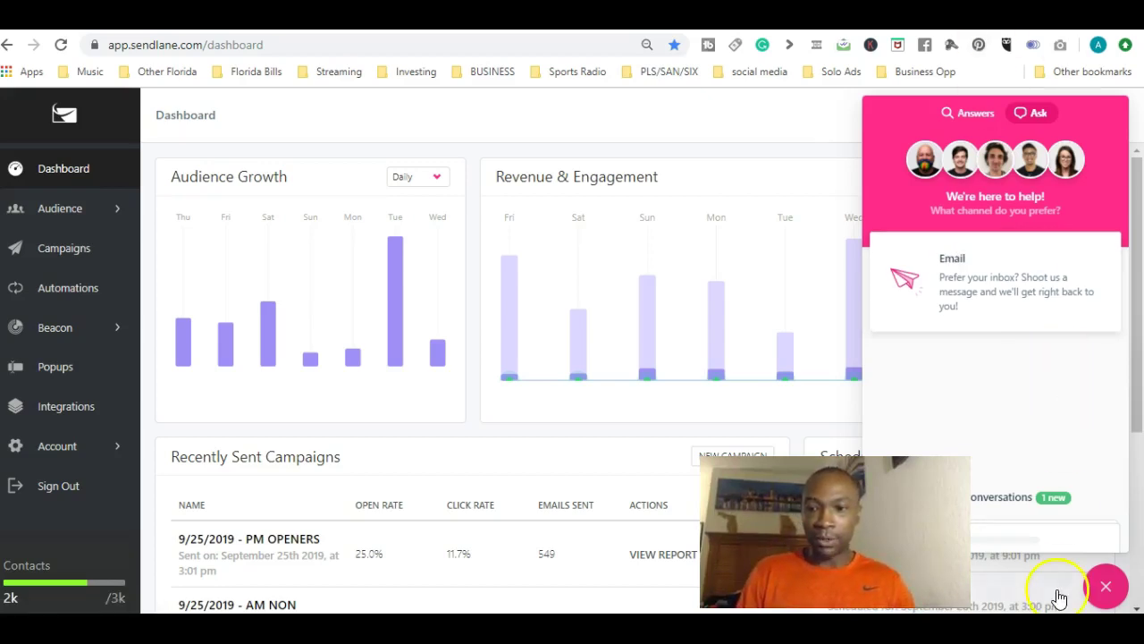
left_click(1106, 586)
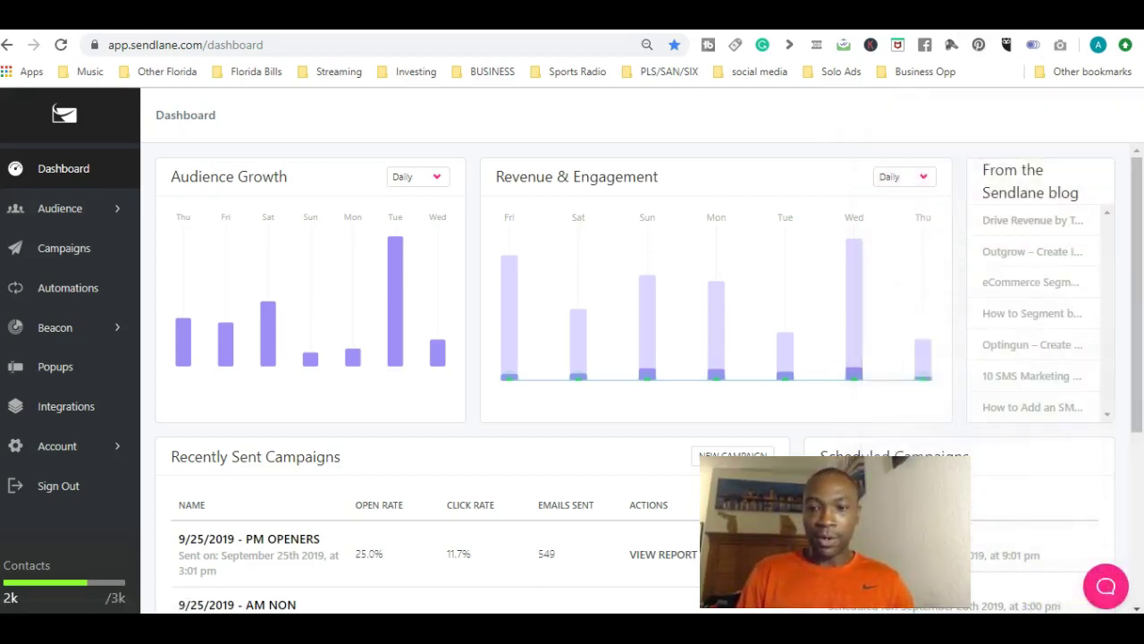